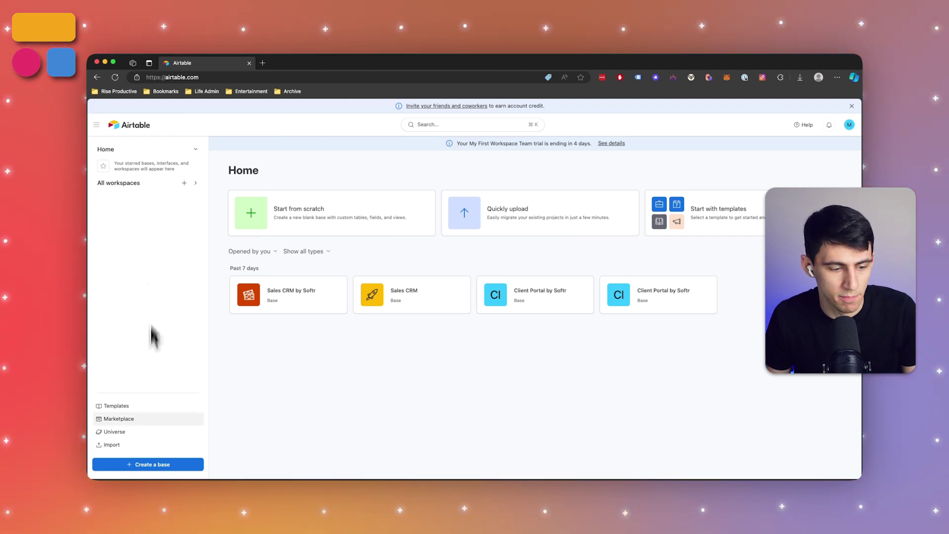
Step: Create a new base from the Sales CRM template, found by searching templates for 'crm'
{"action": "left_click", "coordinate": [157, 466]}
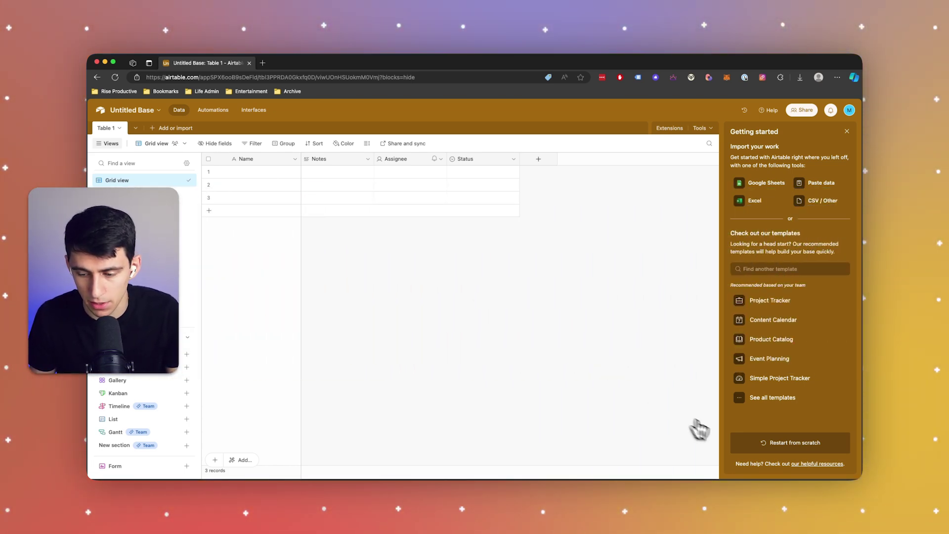
{"action": "left_click", "coordinate": [773, 397]}
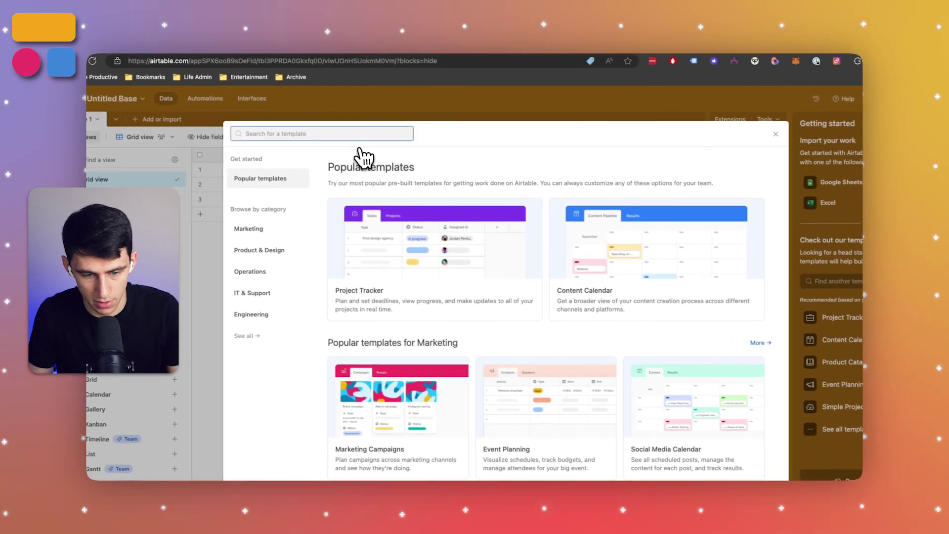
{"action": "type", "text": "crm"}
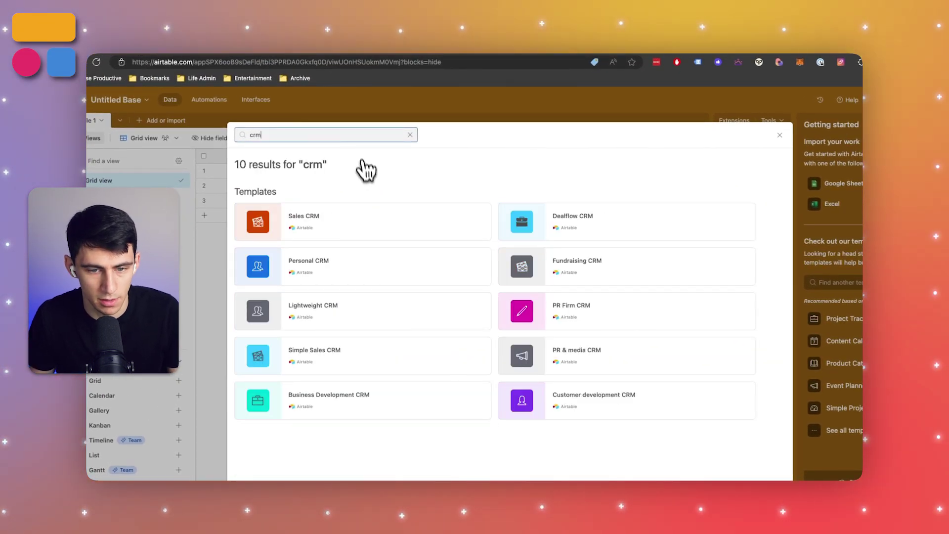
{"action": "left_click", "coordinate": [401, 220]}
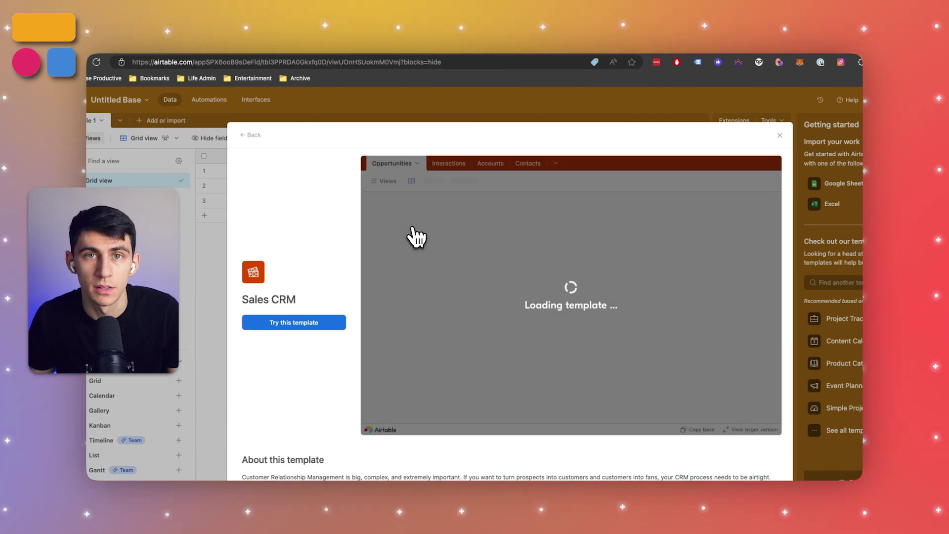
{"action": "left_click", "coordinate": [322, 320]}
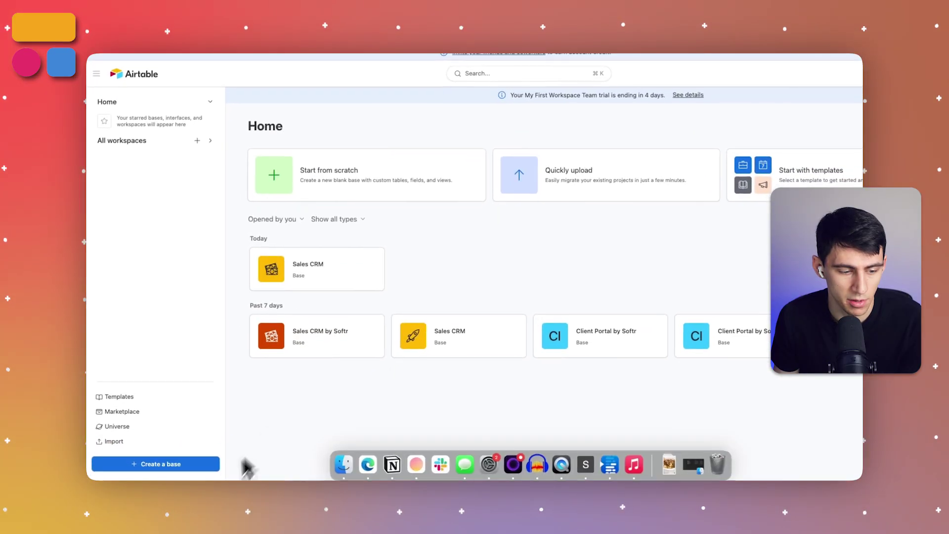
Step: Start a blank base from scratch and rename its first table to Contacts
{"action": "left_click", "coordinate": [203, 465]}
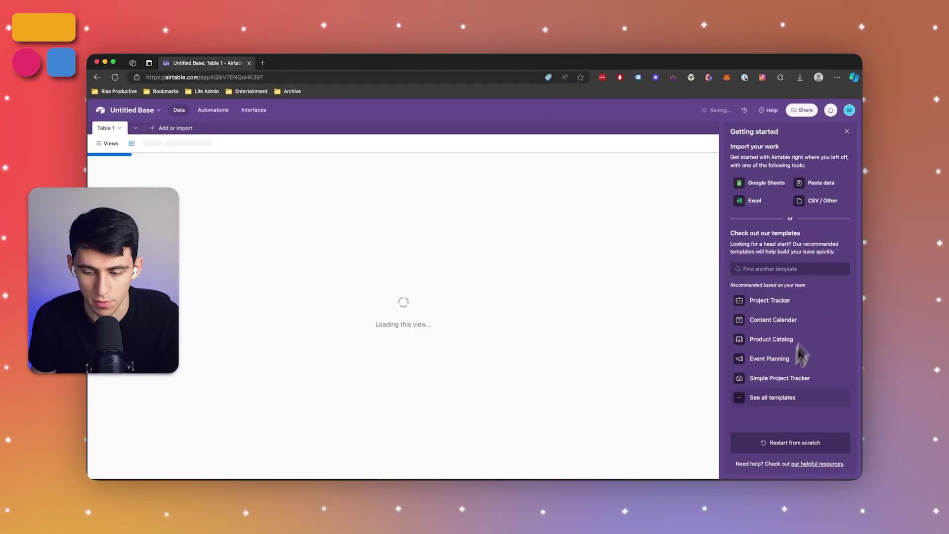
{"action": "left_click", "coordinate": [779, 444]}
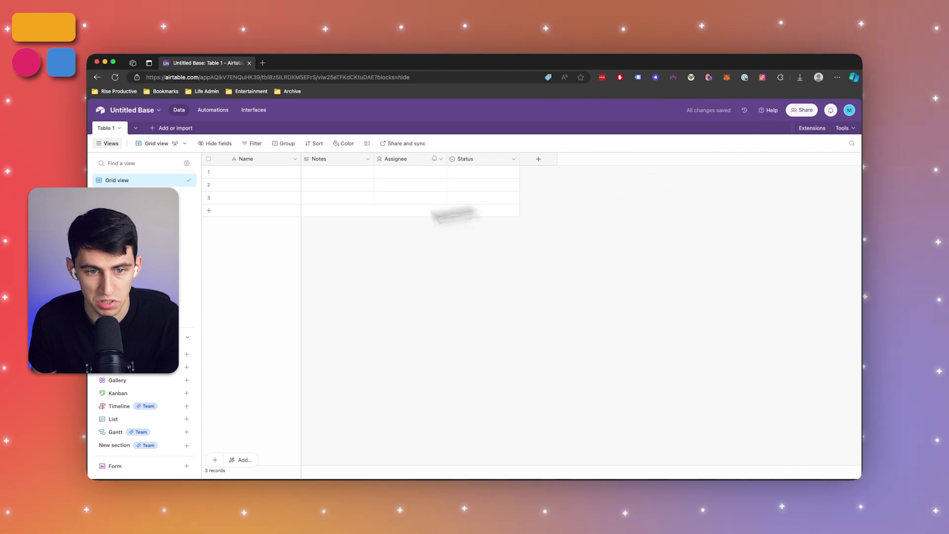
{"action": "left_click", "coordinate": [807, 223]}
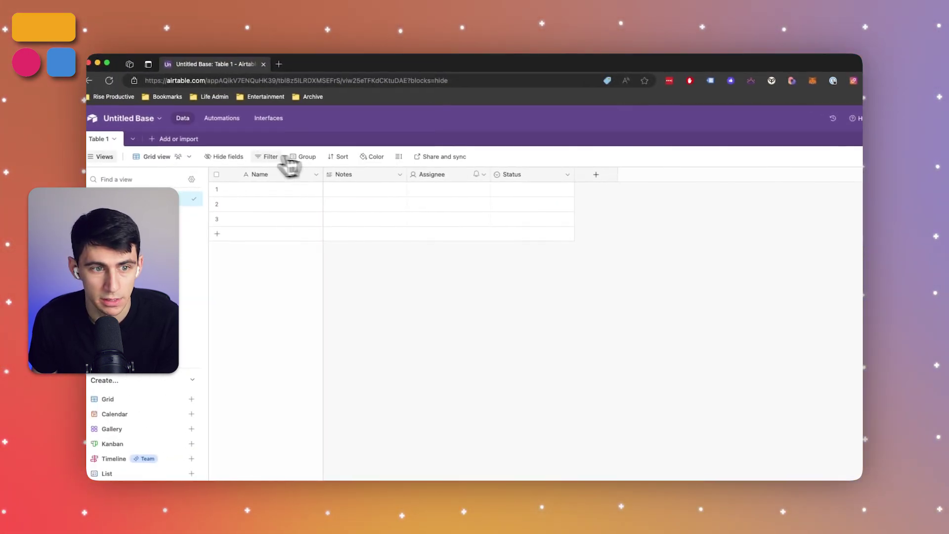
{"action": "left_click", "coordinate": [117, 139]}
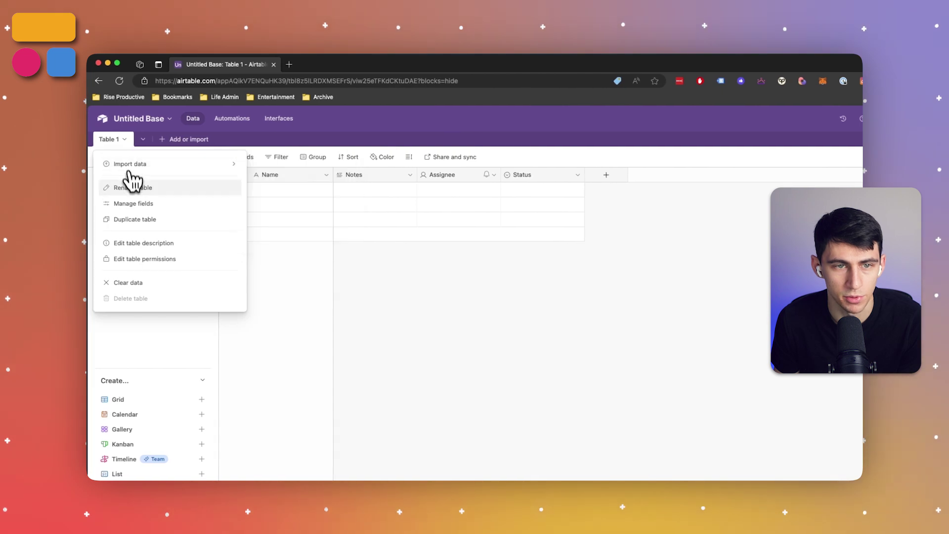
{"action": "left_click", "coordinate": [96, 184]}
{"action": "key", "text": "BackSpace"}
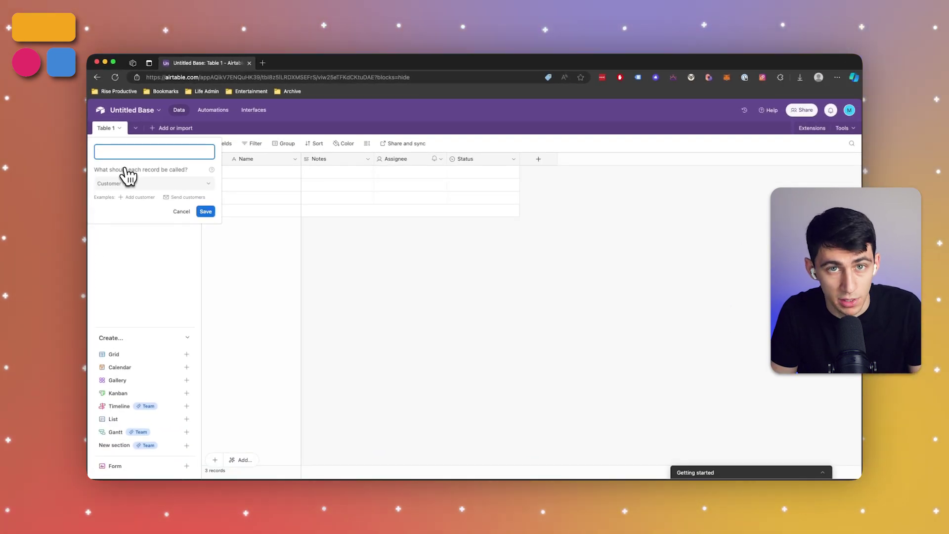
{"action": "type", "text": "Contacts"}
{"action": "key", "text": "Return"}
Step: Add two blank tables named Opportunities and Customers
{"action": "left_click", "coordinate": [182, 138]}
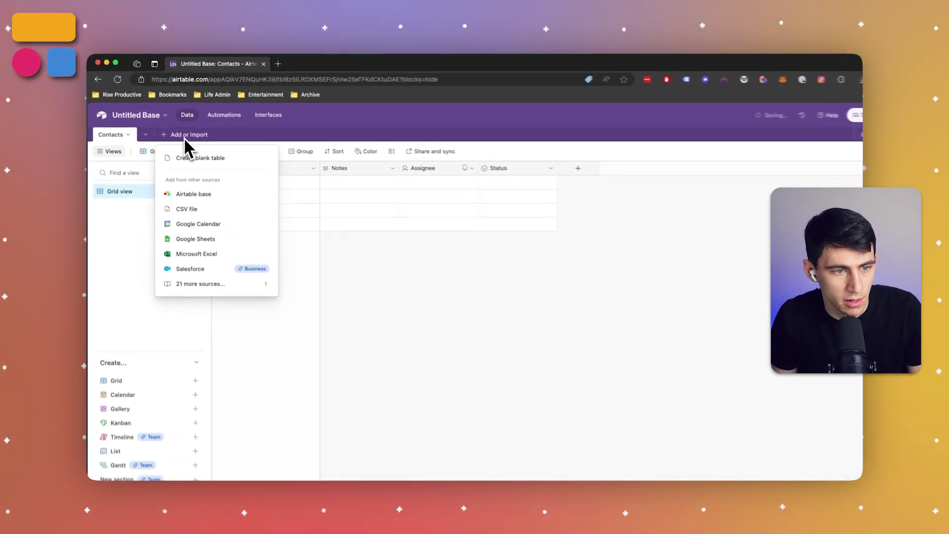
{"action": "left_click", "coordinate": [242, 157]}
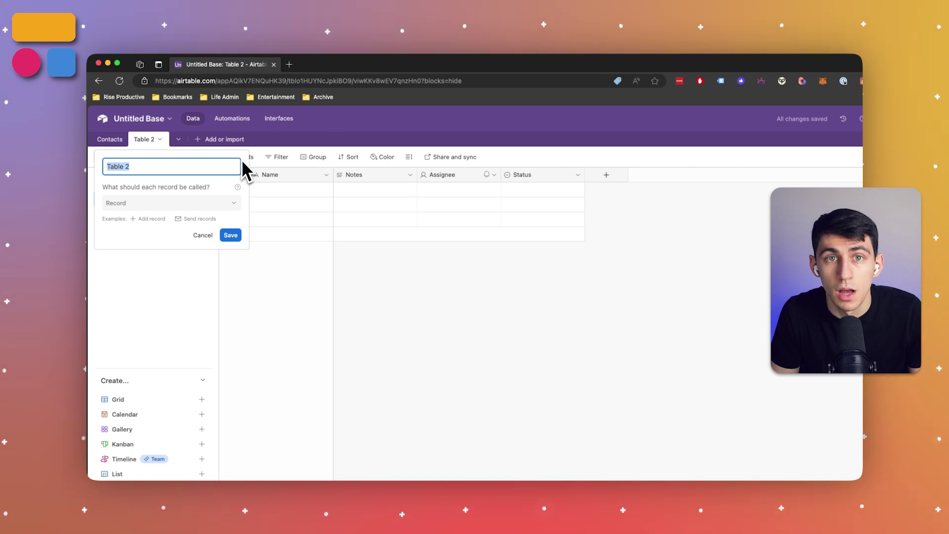
{"action": "type", "text": "Opportunities"}
{"action": "key", "text": "Return"}
{"action": "left_click", "coordinate": [212, 128]}
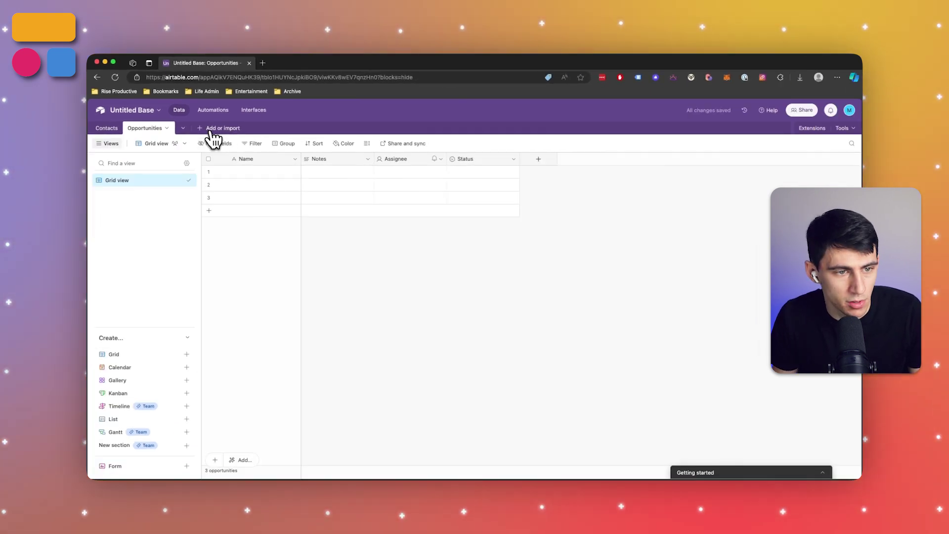
{"action": "left_click", "coordinate": [213, 149]}
{"action": "type", "text": "Customers"}
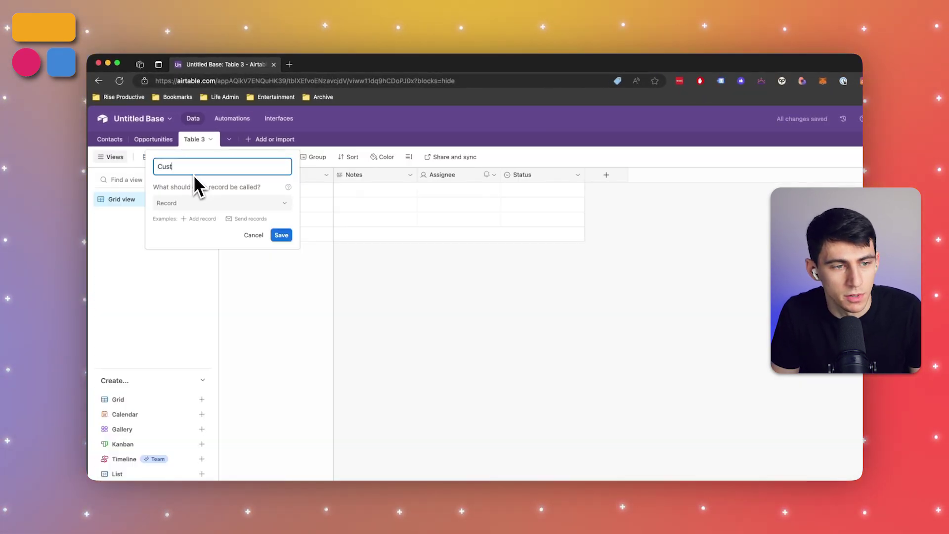
{"action": "key", "text": "Return"}
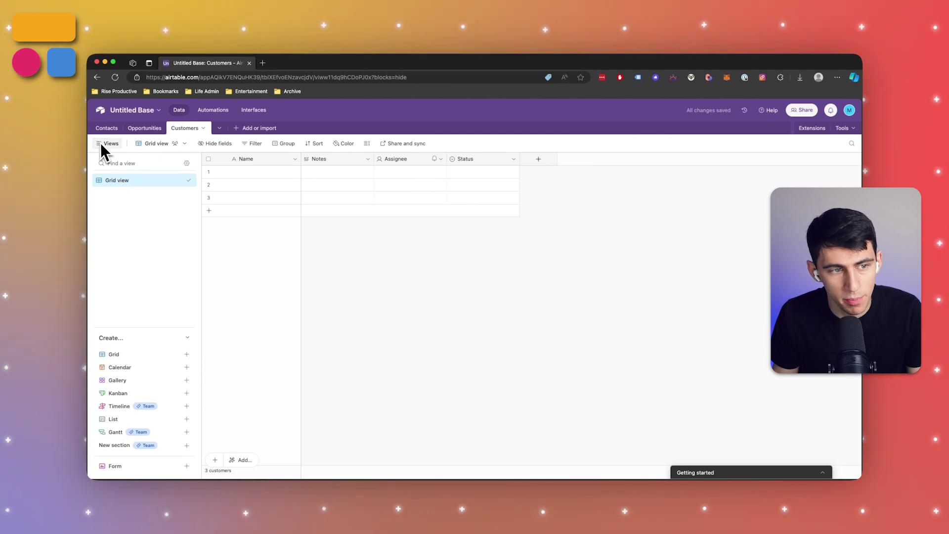
{"action": "left_click", "coordinate": [107, 128]}
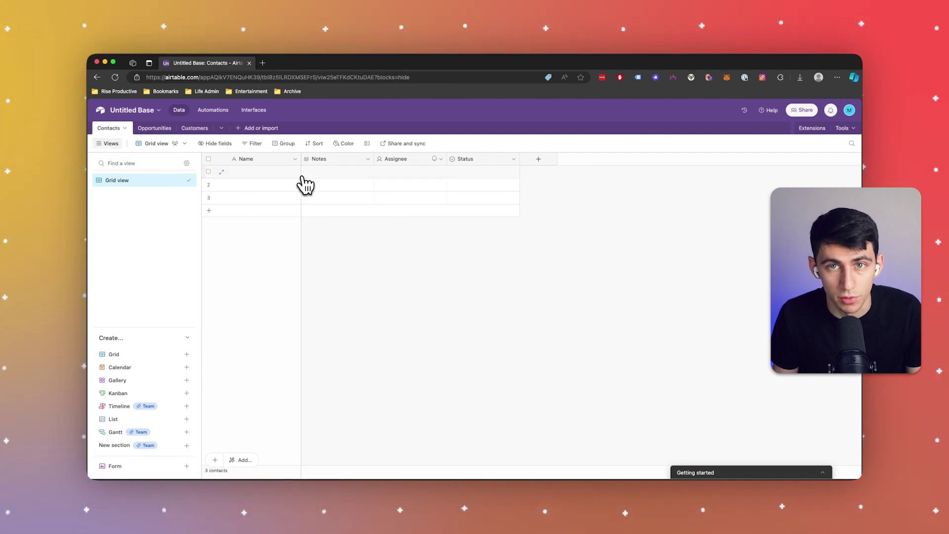
Step: Delete the Notes field from the Contacts table
{"action": "left_click", "coordinate": [295, 158]}
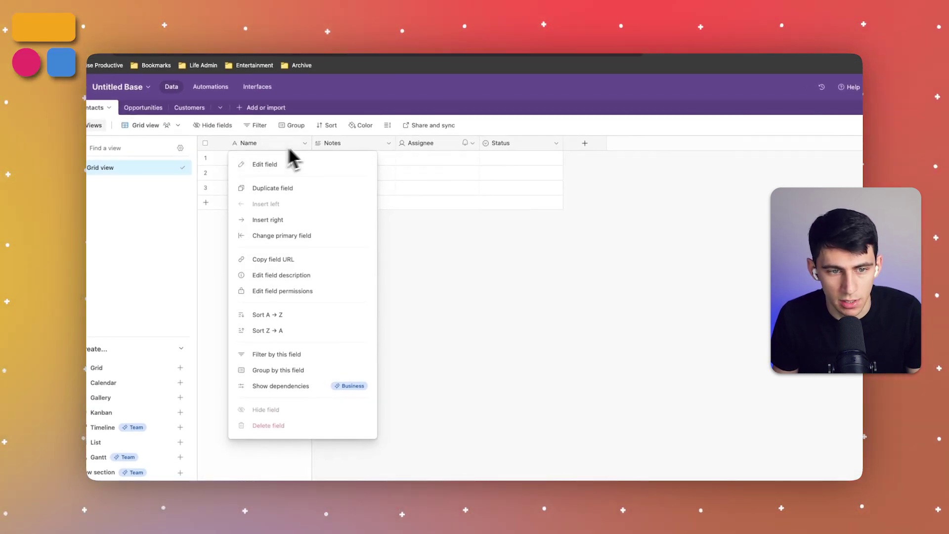
{"action": "left_click", "coordinate": [387, 156]}
{"action": "left_click", "coordinate": [388, 144]}
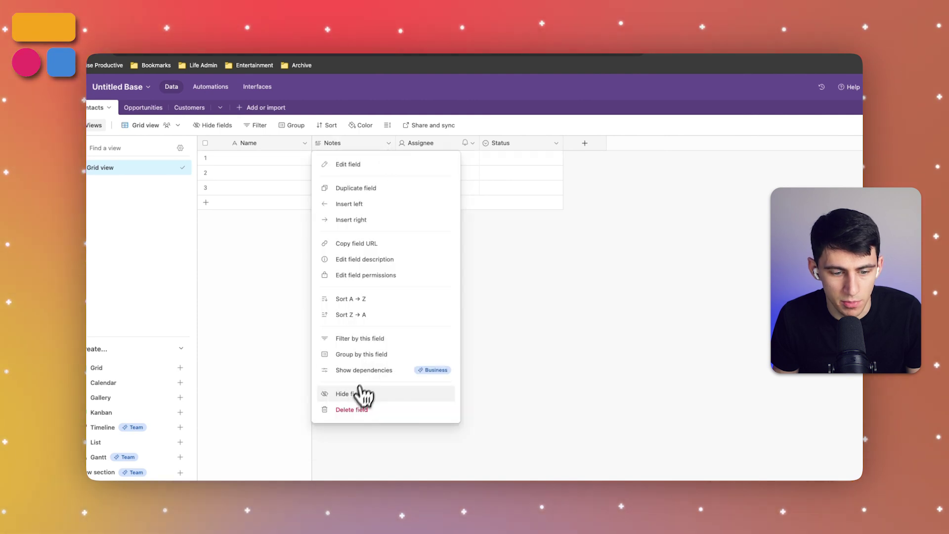
{"action": "left_click", "coordinate": [355, 409]}
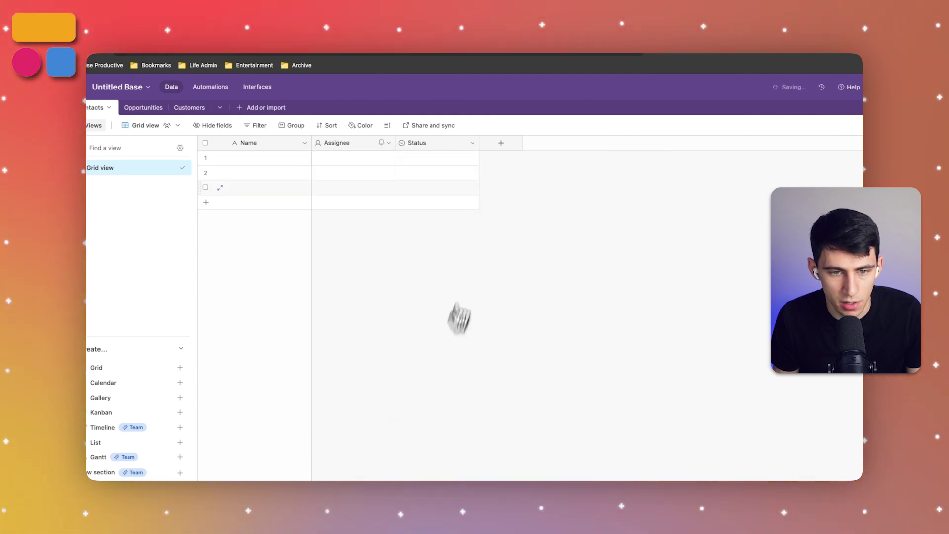
Step: Turn the Assignee field into an Email-type field named Email
{"action": "left_click", "coordinate": [389, 143]}
{"action": "left_click", "coordinate": [394, 165]}
{"action": "type", "text": "Email"}
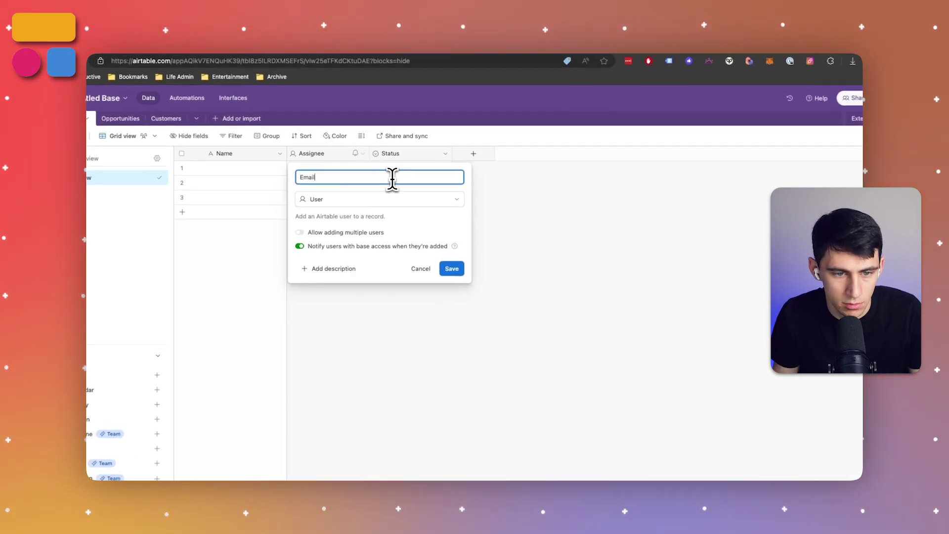
{"action": "left_click", "coordinate": [391, 200]}
{"action": "type", "text": "email"}
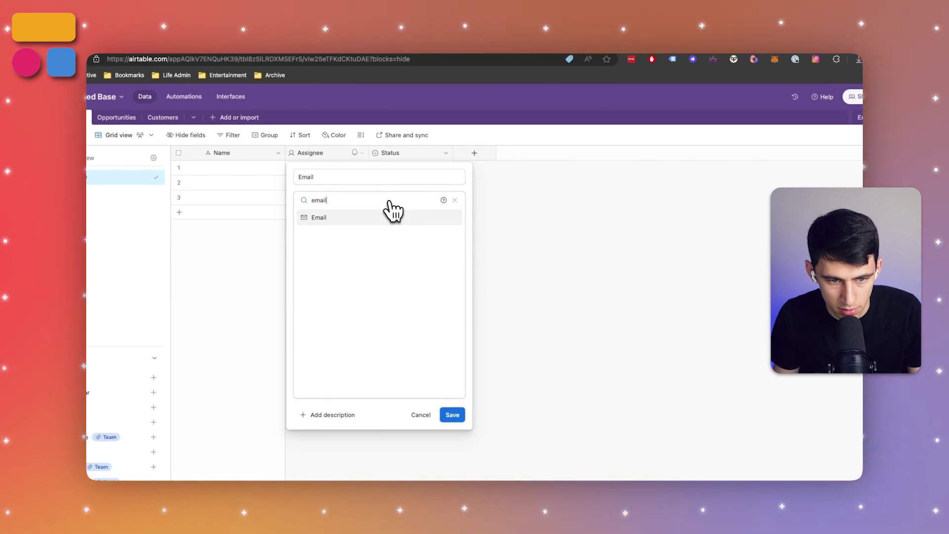
{"action": "left_click", "coordinate": [394, 211]}
{"action": "left_click", "coordinate": [457, 236]}
{"action": "left_click", "coordinate": [426, 171]}
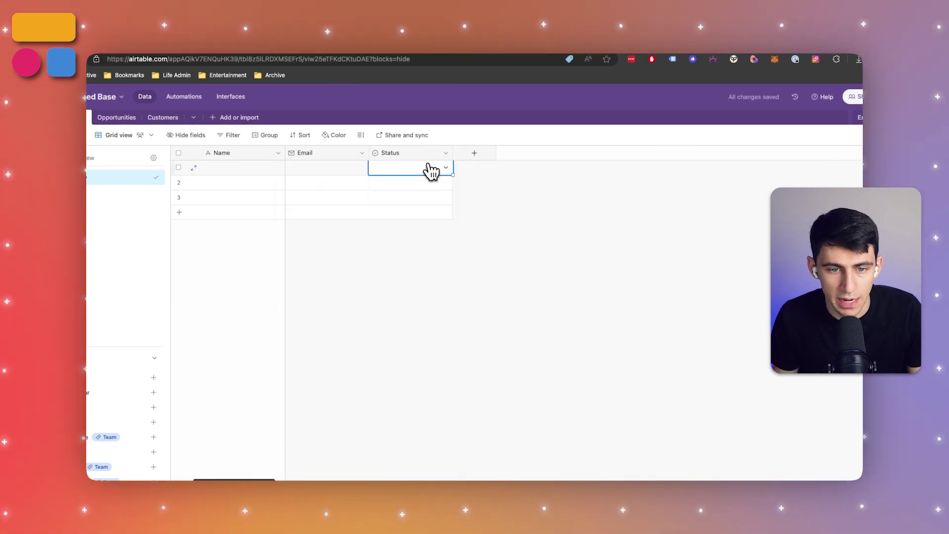
{"action": "left_click", "coordinate": [428, 174]}
Step: Replace the Status field's options with Active and Inactive
{"action": "left_click", "coordinate": [444, 152]}
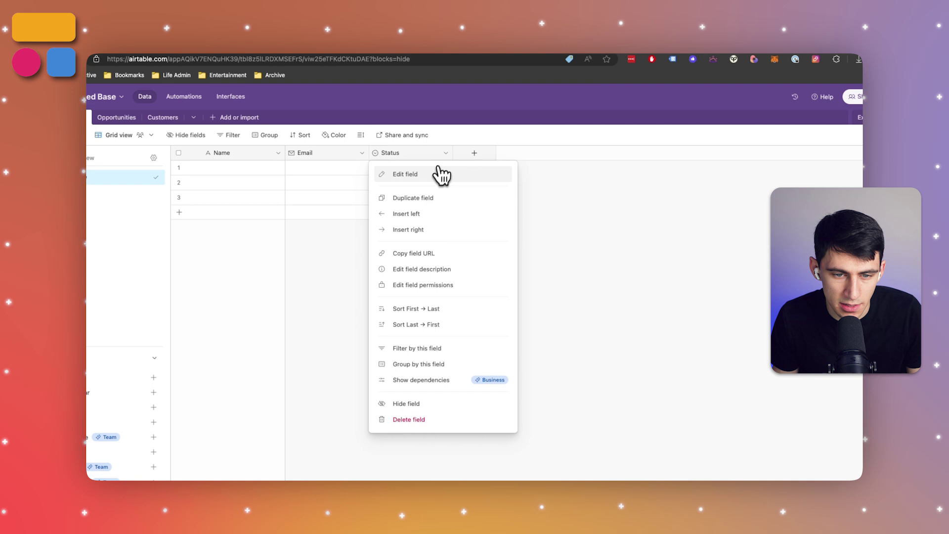
{"action": "left_click", "coordinate": [441, 173]}
{"action": "left_click", "coordinate": [541, 267]}
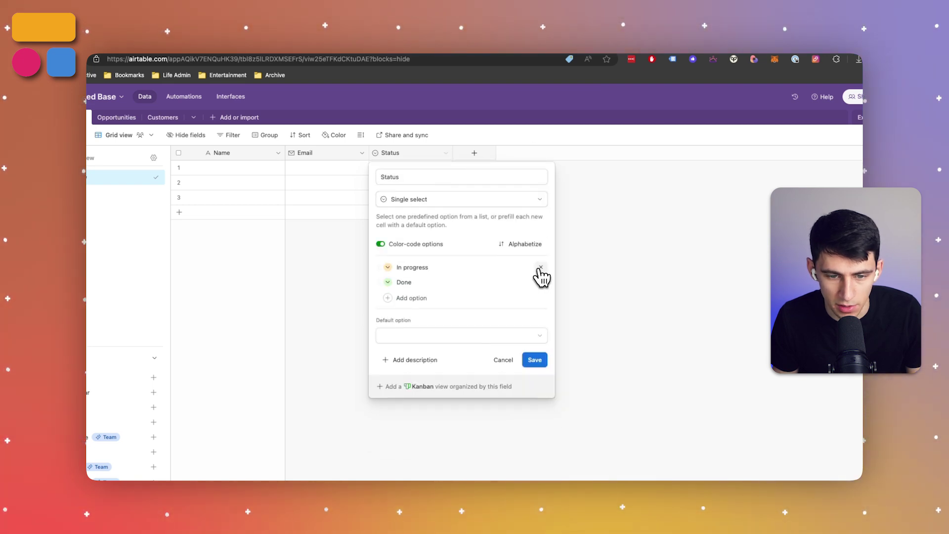
{"action": "left_click", "coordinate": [541, 267]}
{"action": "left_click", "coordinate": [541, 267]}
{"action": "left_click", "coordinate": [406, 268]}
{"action": "type", "text": "Active"}
{"action": "key", "text": "Return"}
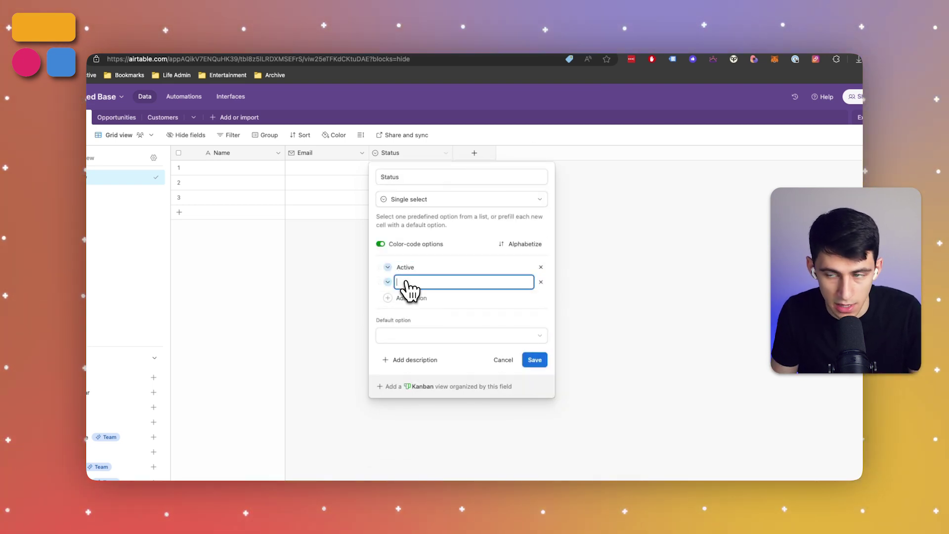
{"action": "type", "text": "Inactive"}
{"action": "key", "text": "Return"}
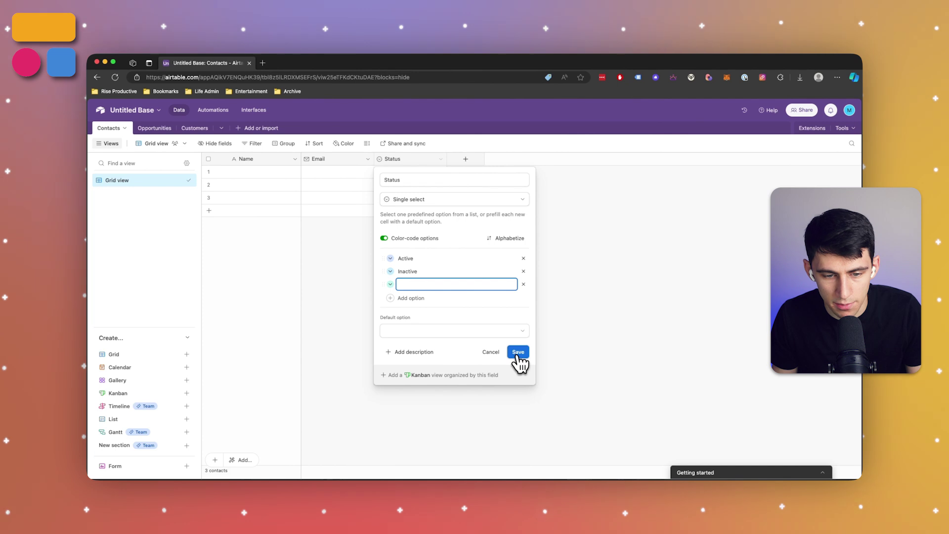
{"action": "left_click", "coordinate": [517, 352]}
Step: Add a Company Name field to Contacts
{"action": "left_click", "coordinate": [466, 158]}
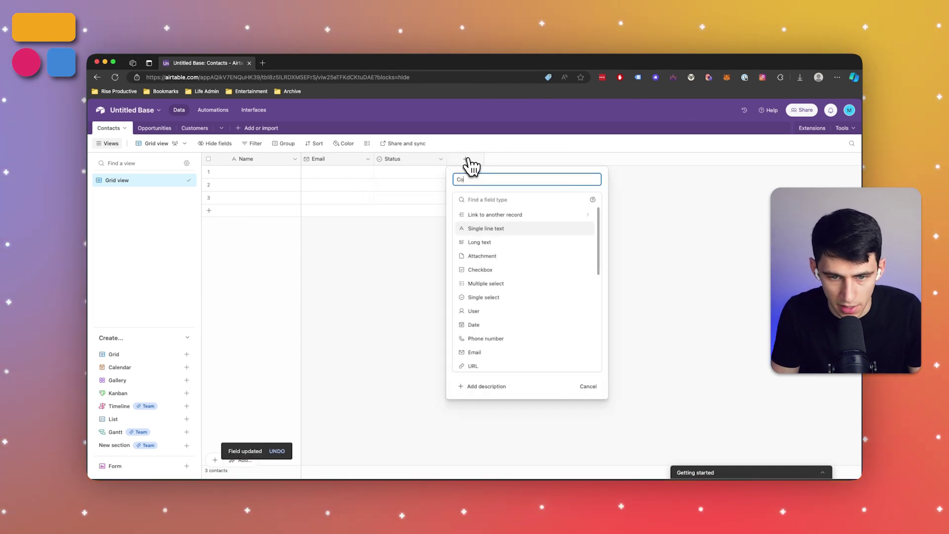
{"action": "type", "text": "Company Name"}
{"action": "key", "text": "Return"}
Step: Add an Opportunity field linking Contacts to the Opportunities table, skipping lookup fields
{"action": "left_click", "coordinate": [538, 158]}
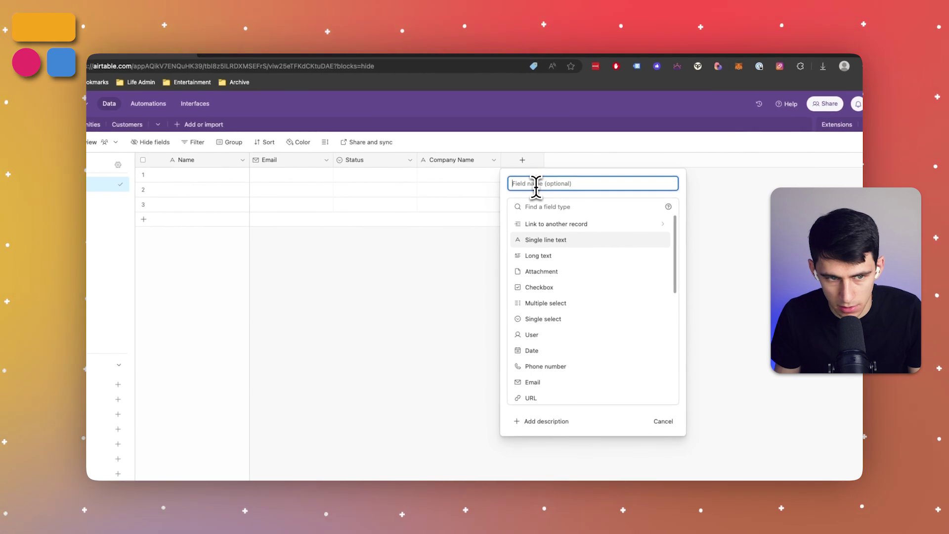
{"action": "left_click", "coordinate": [550, 225]}
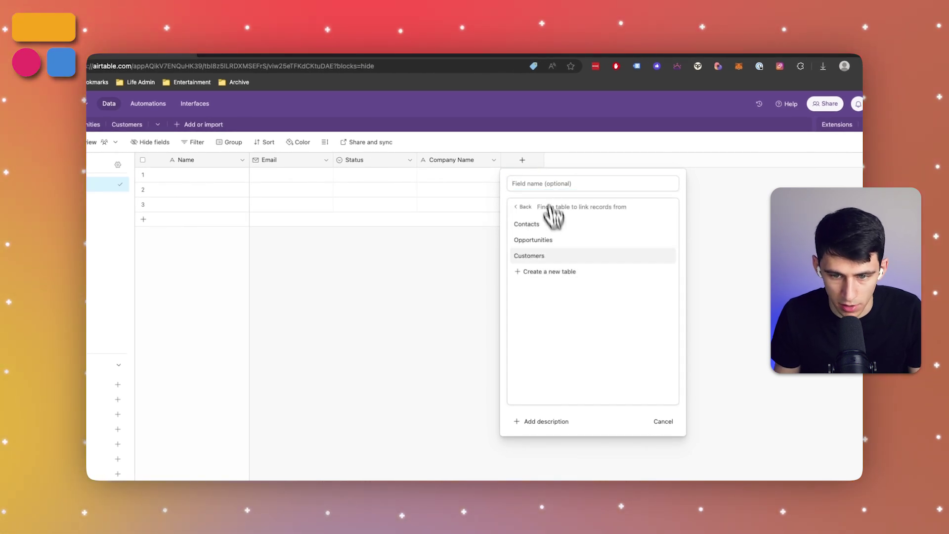
{"action": "left_click", "coordinate": [560, 241]}
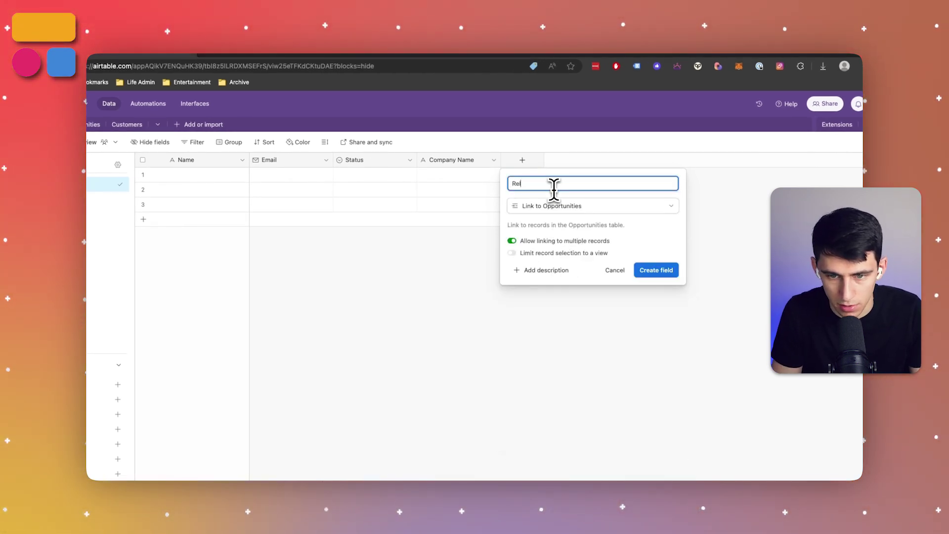
{"action": "type", "text": "Opportunity"}
{"action": "key", "text": "Return"}
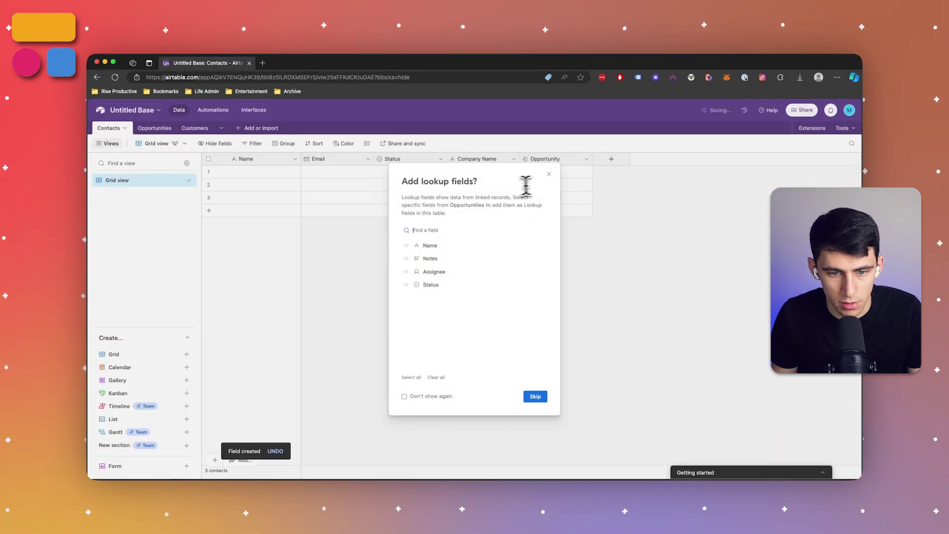
{"action": "left_click", "coordinate": [537, 395]}
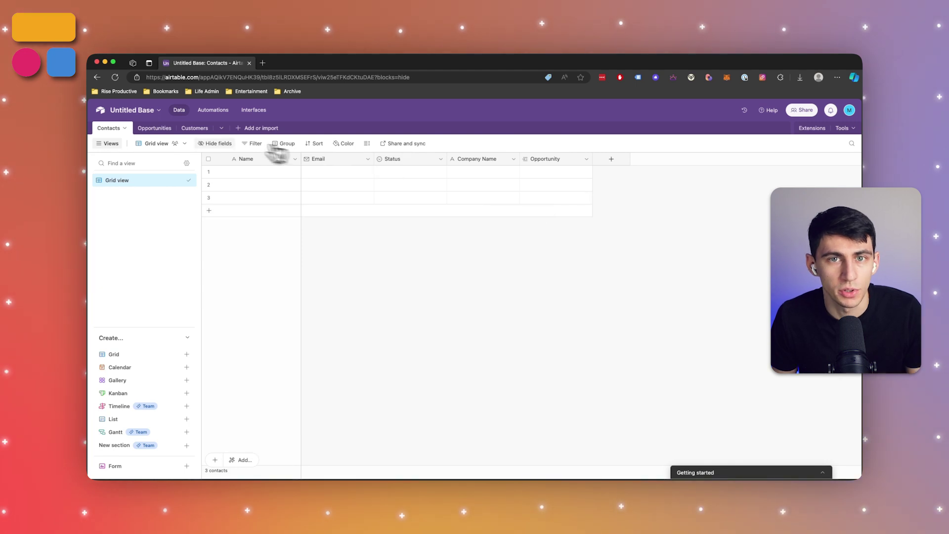
{"action": "left_click", "coordinate": [154, 128]}
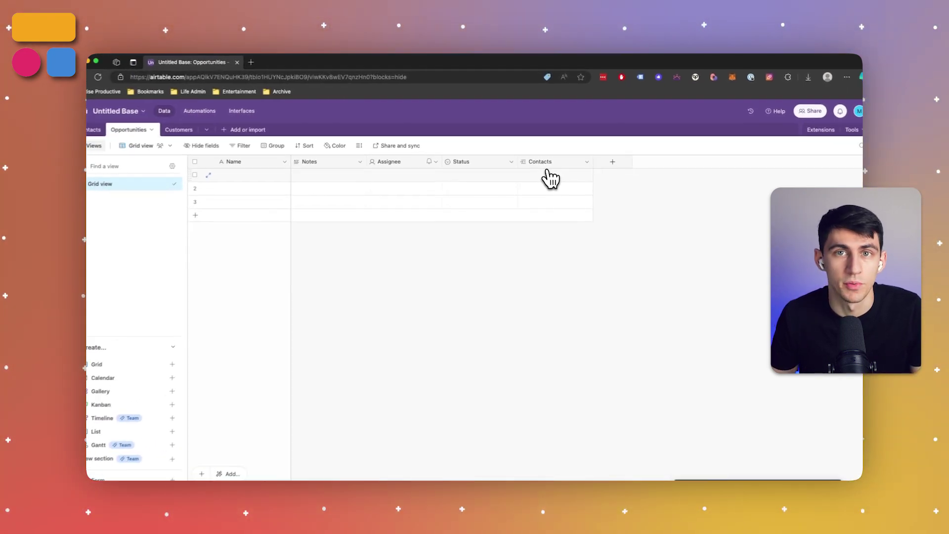
Step: Delete the Assignee field in Opportunities and move Notes to after Contacts
{"action": "left_click", "coordinate": [514, 159]}
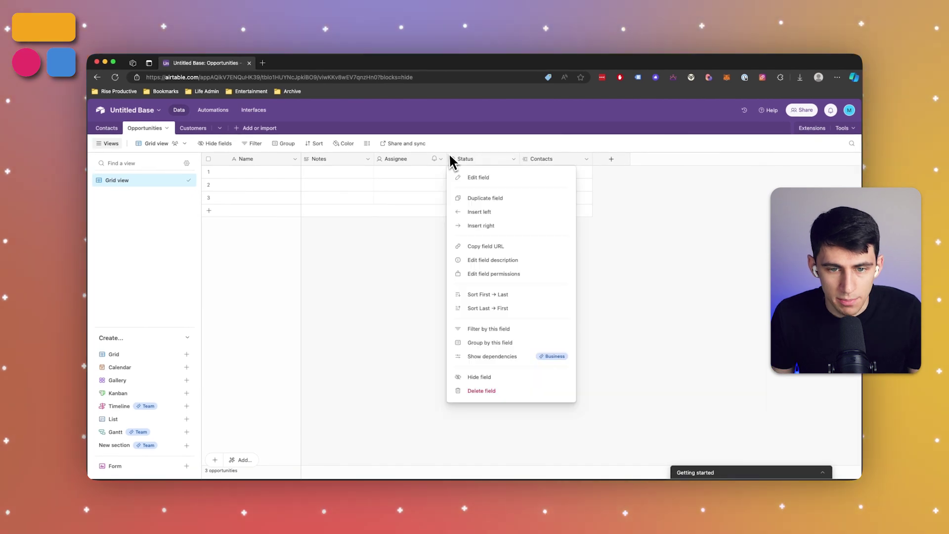
{"action": "left_click", "coordinate": [451, 160]}
{"action": "left_click", "coordinate": [446, 141]}
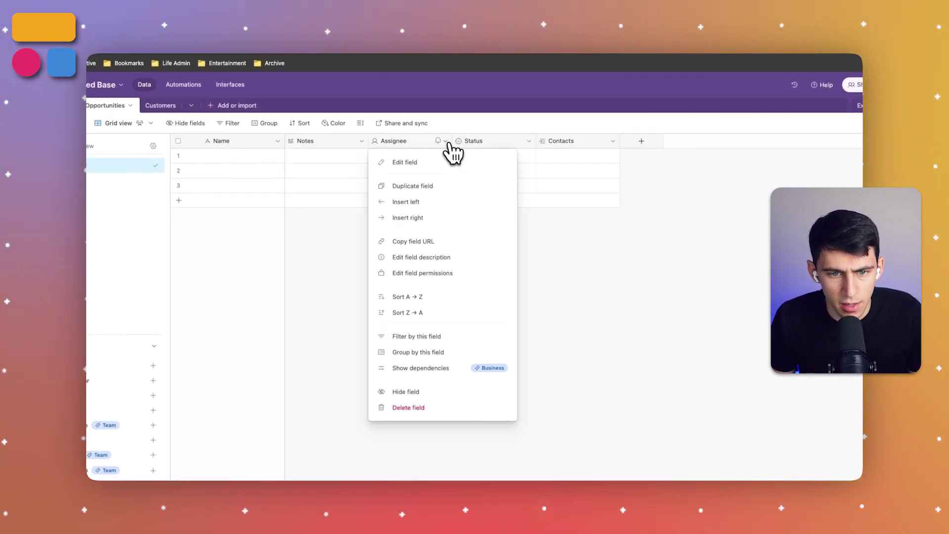
{"action": "left_click", "coordinate": [408, 407]}
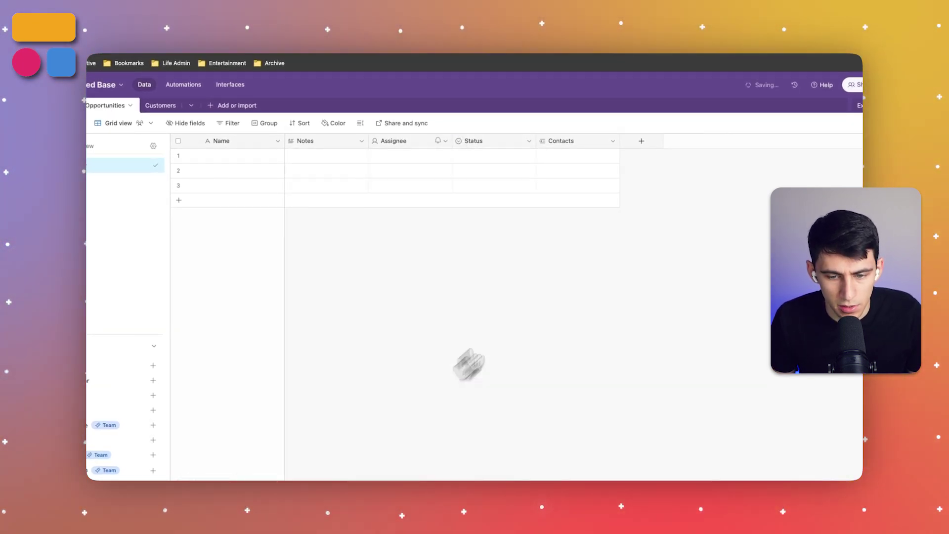
{"action": "left_click", "coordinate": [359, 145]}
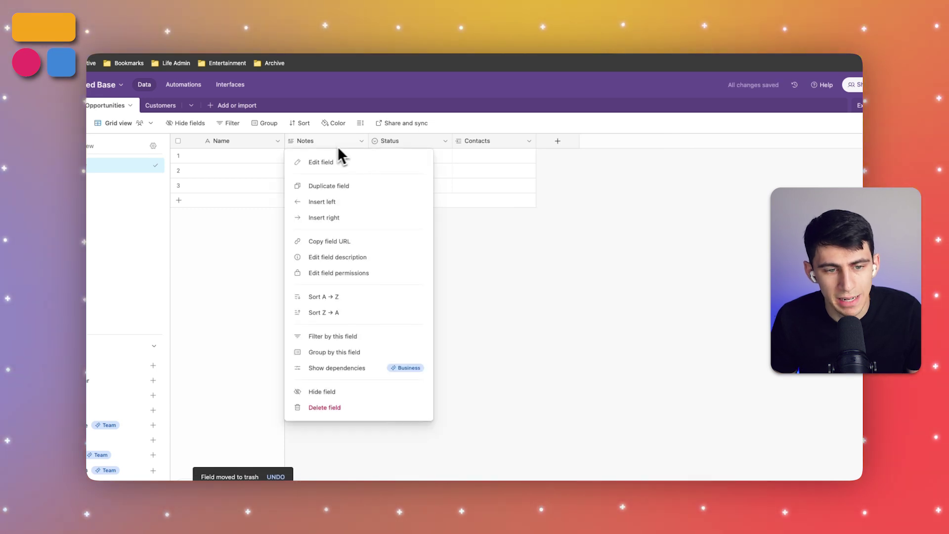
{"action": "left_click_drag", "start_coordinate": [327, 143], "coordinate": [526, 144]}
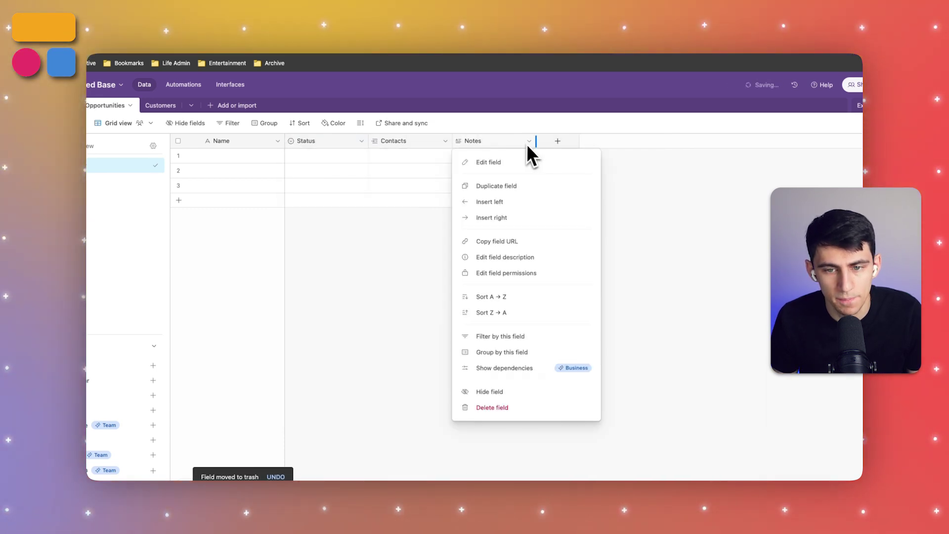
Step: Begin a new Priority field of type single select
{"action": "left_click", "coordinate": [557, 144]}
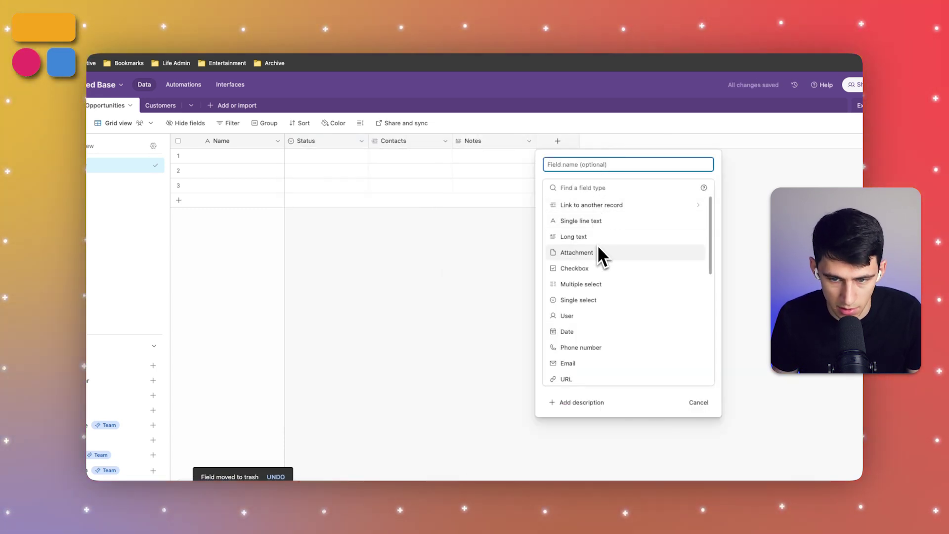
{"action": "type", "text": "se"}
{"action": "left_click", "coordinate": [588, 187]}
{"action": "type", "text": "select"}
{"action": "left_click", "coordinate": [558, 229]}
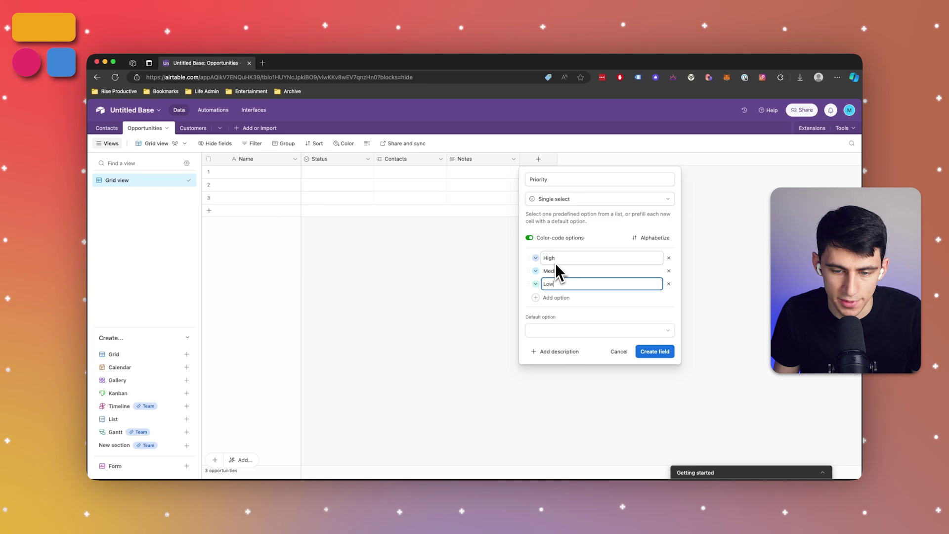
Step: Create the Priority field and add a Deadline date field
{"action": "left_click", "coordinate": [655, 351]}
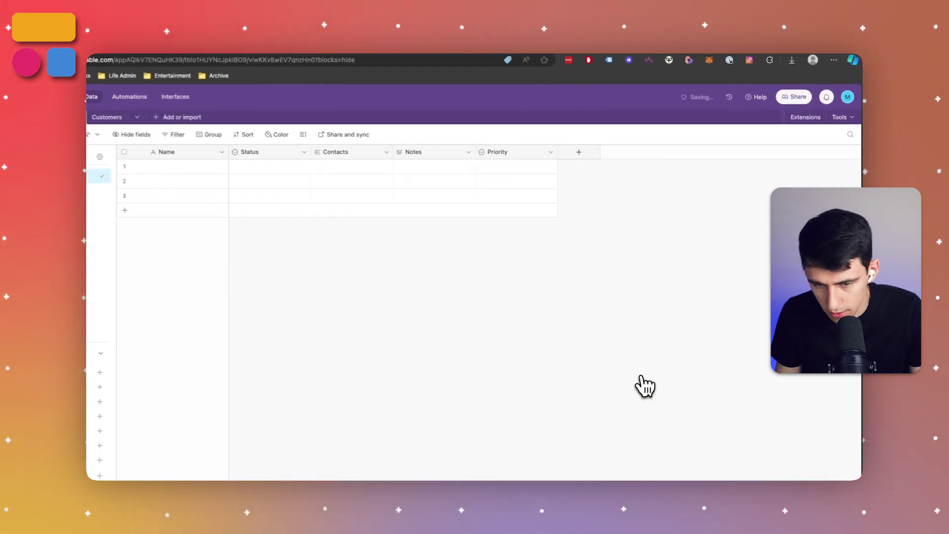
{"action": "left_click", "coordinate": [573, 153]}
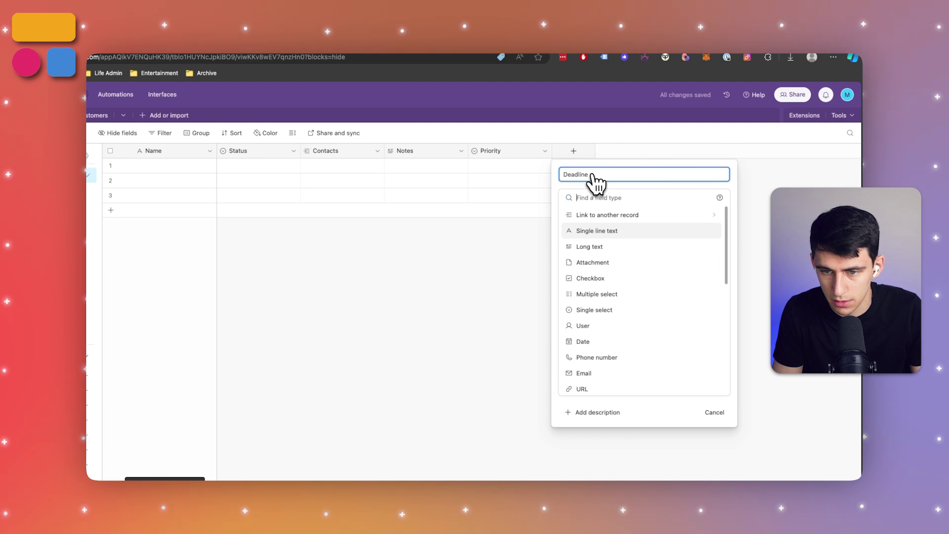
{"action": "left_click", "coordinate": [582, 341]}
{"action": "left_click", "coordinate": [692, 306]}
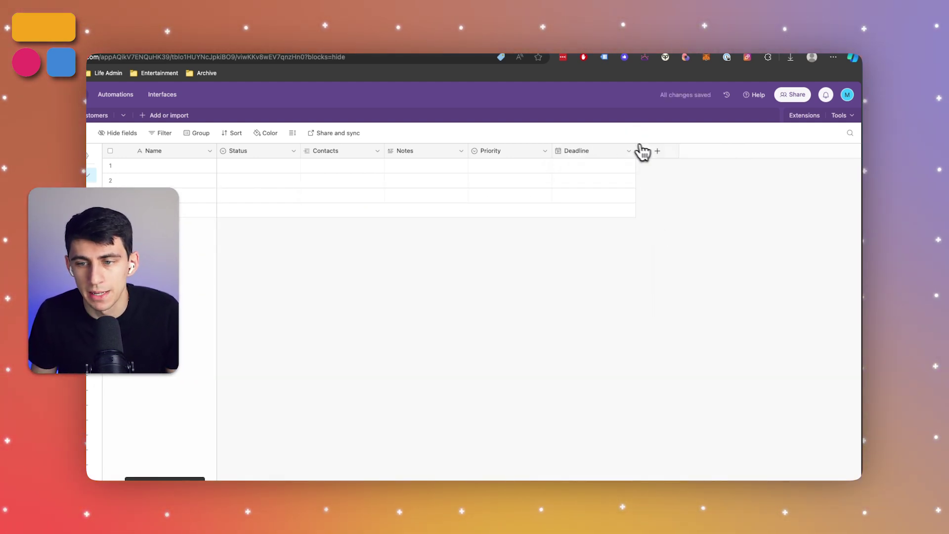
Step: Add a Potential Value field with the Currency type
{"action": "left_click", "coordinate": [657, 151]}
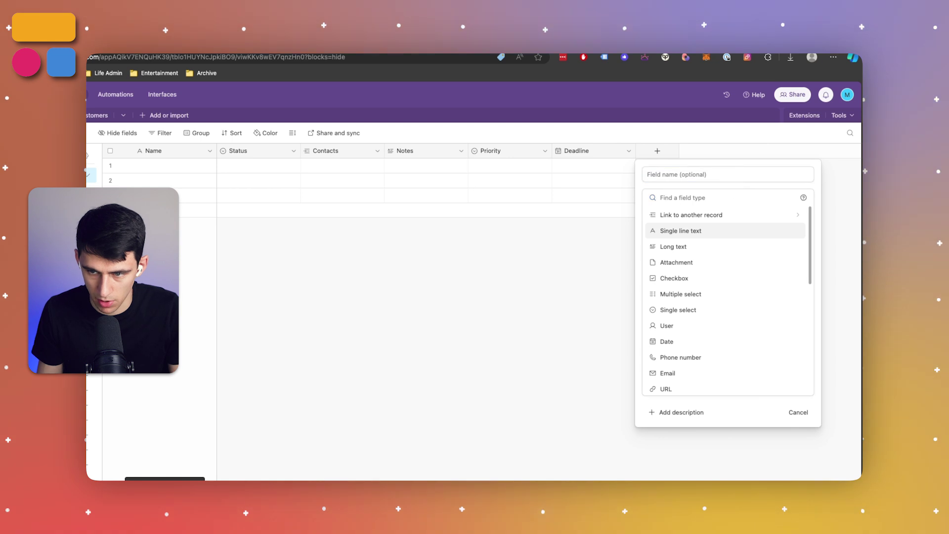
{"action": "type", "text": "Potential "}
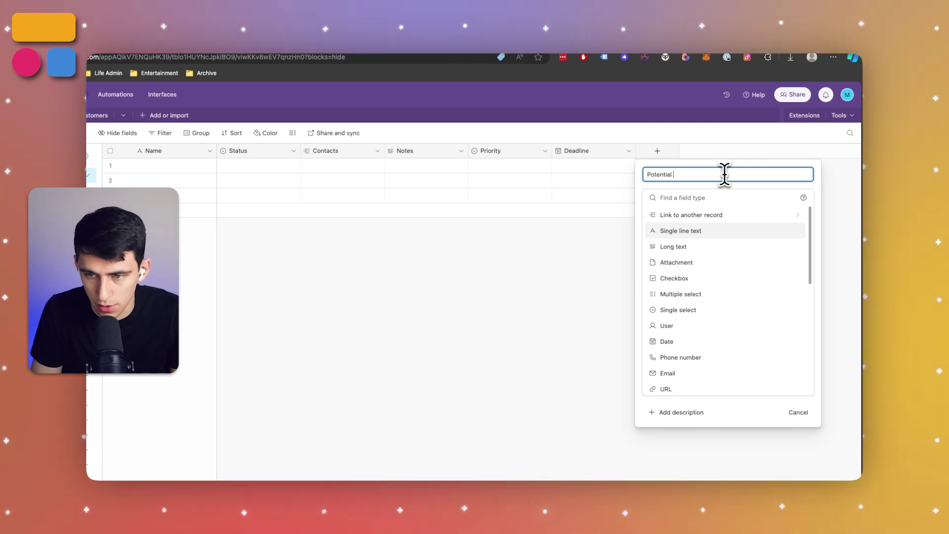
{"action": "type", "text": "Value"}
{"action": "key", "text": "Tab"}
{"action": "type", "text": "num"}
{"action": "key", "text": "Return"}
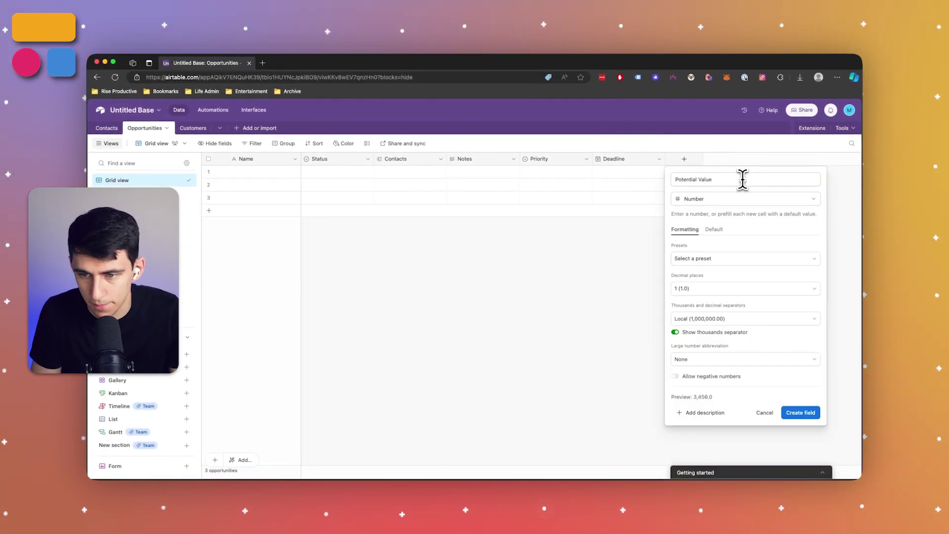
{"action": "left_click", "coordinate": [751, 260]}
{"action": "left_click", "coordinate": [741, 259]}
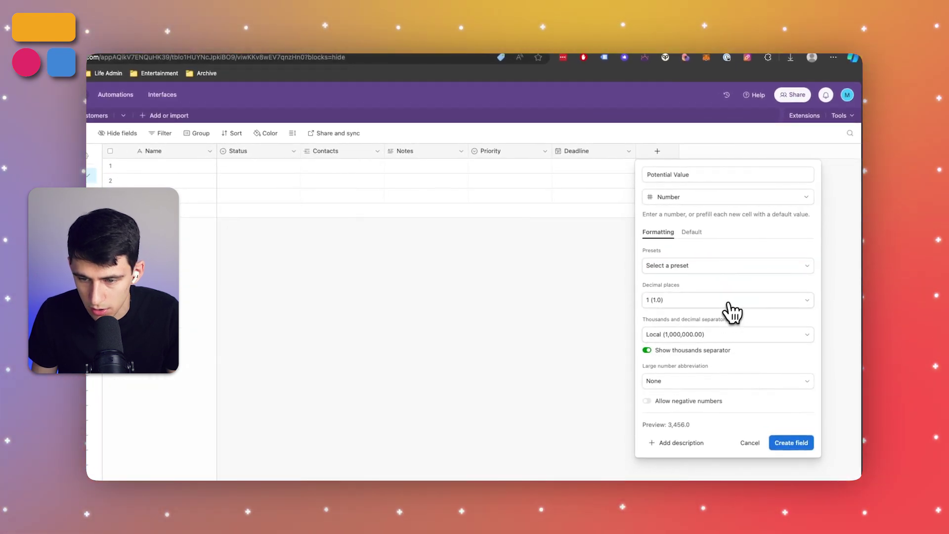
{"action": "left_click", "coordinate": [671, 195]}
{"action": "type", "text": "doll"}
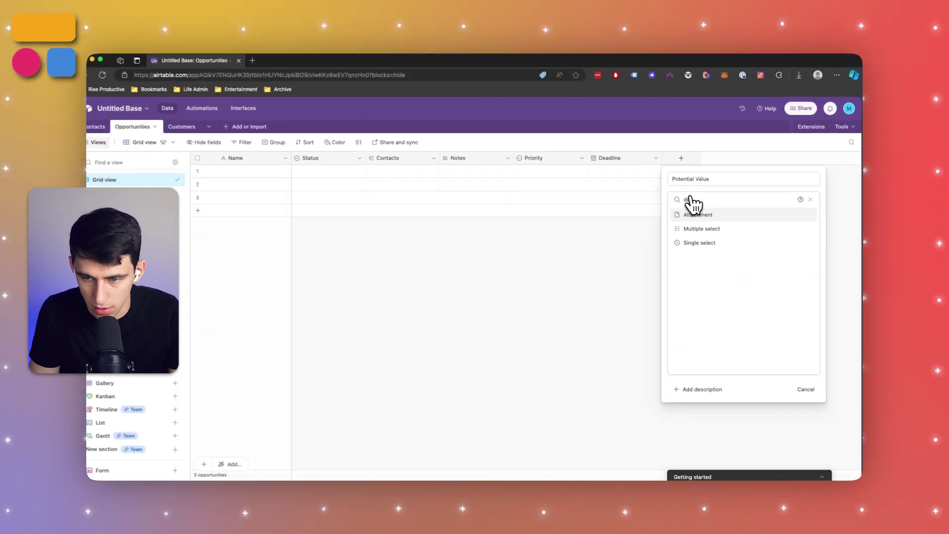
{"action": "type", "text": "ar"}
{"action": "left_click", "coordinate": [692, 214]}
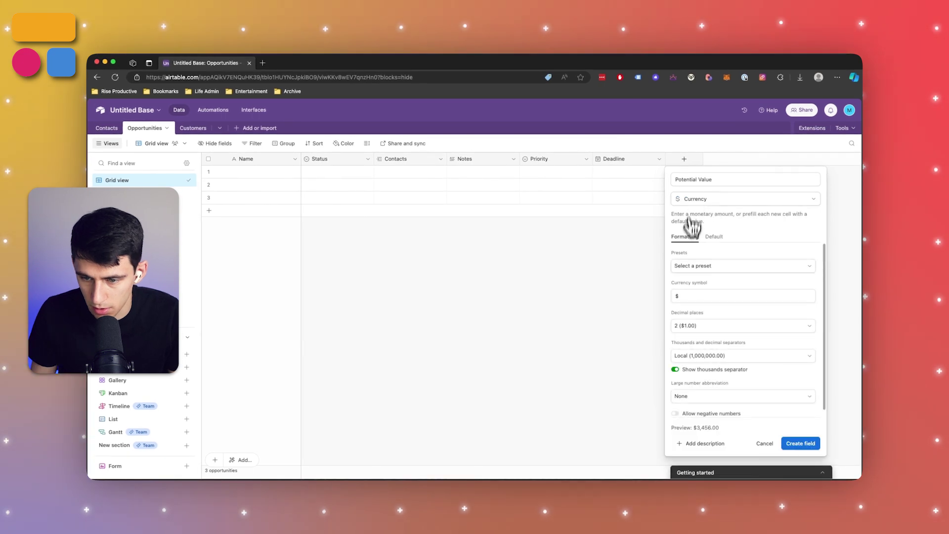
{"action": "left_click", "coordinate": [800, 444]}
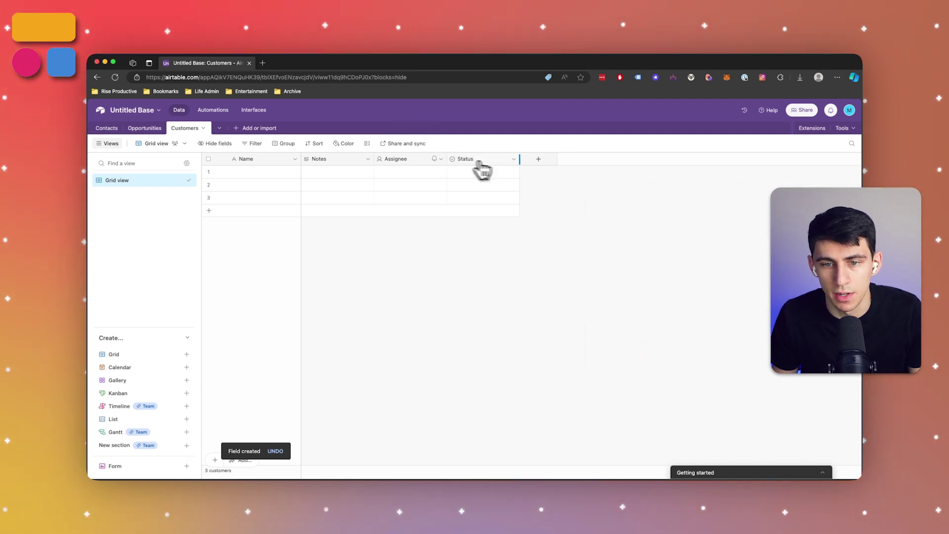
Step: Add a Contacts link field to Customers with a Company Name lookup
{"action": "left_click", "coordinate": [532, 163]}
{"action": "left_click", "coordinate": [561, 212]}
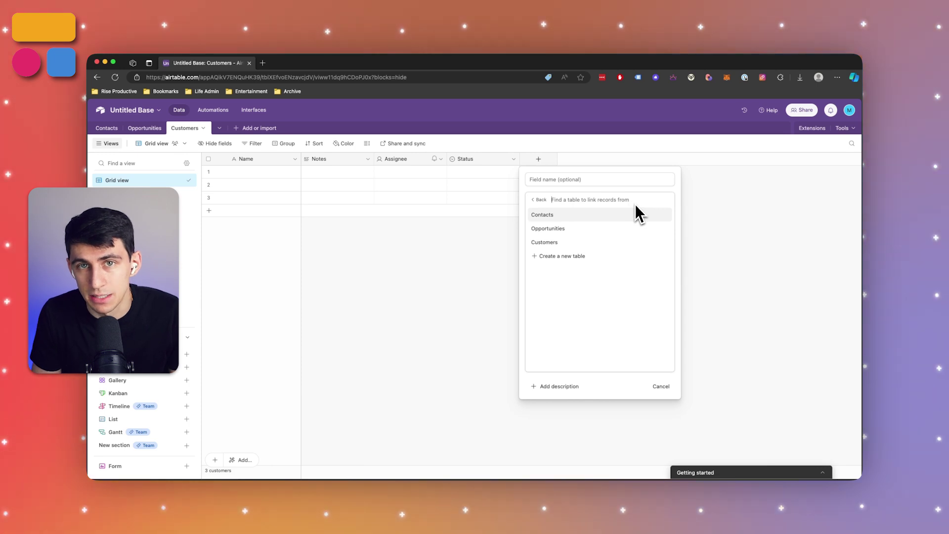
{"action": "type", "text": "cont"}
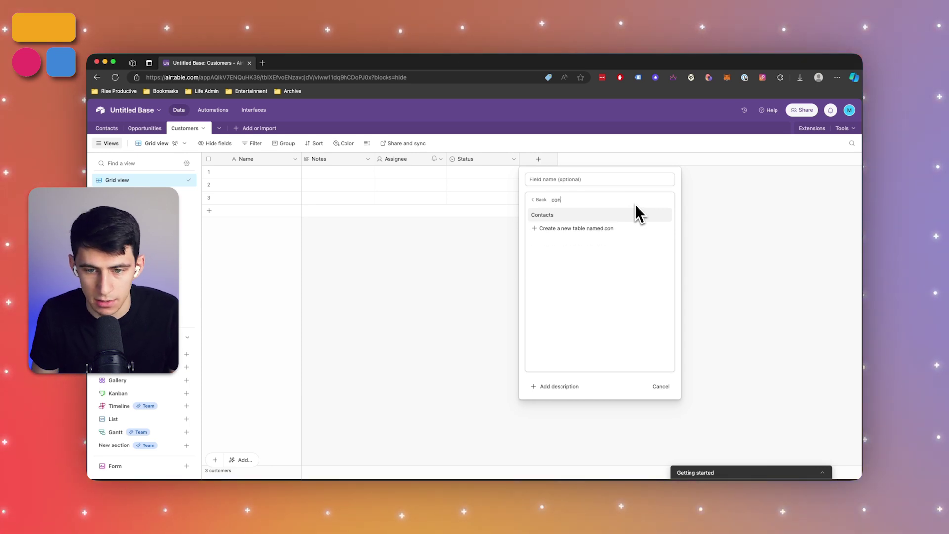
{"action": "key", "text": "Return"}
{"action": "left_click", "coordinate": [649, 256]}
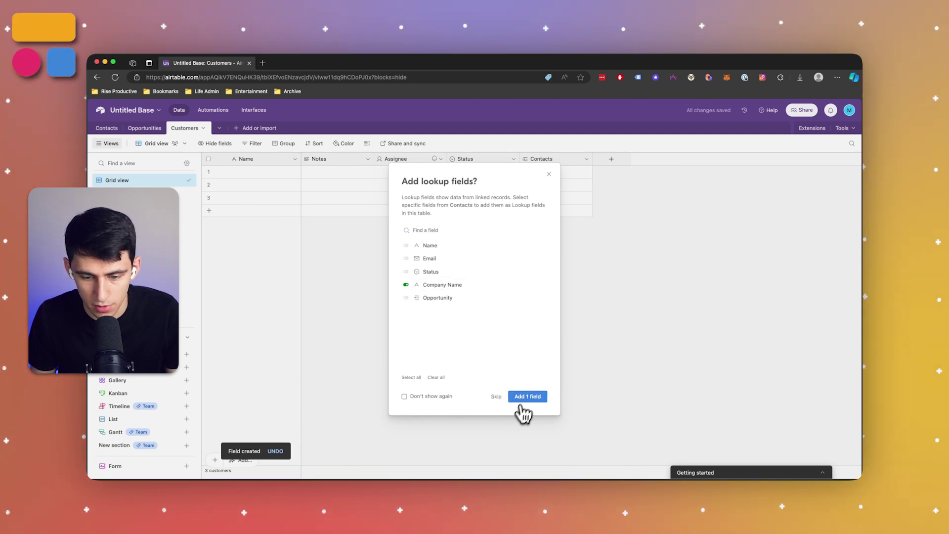
{"action": "left_click", "coordinate": [526, 396]}
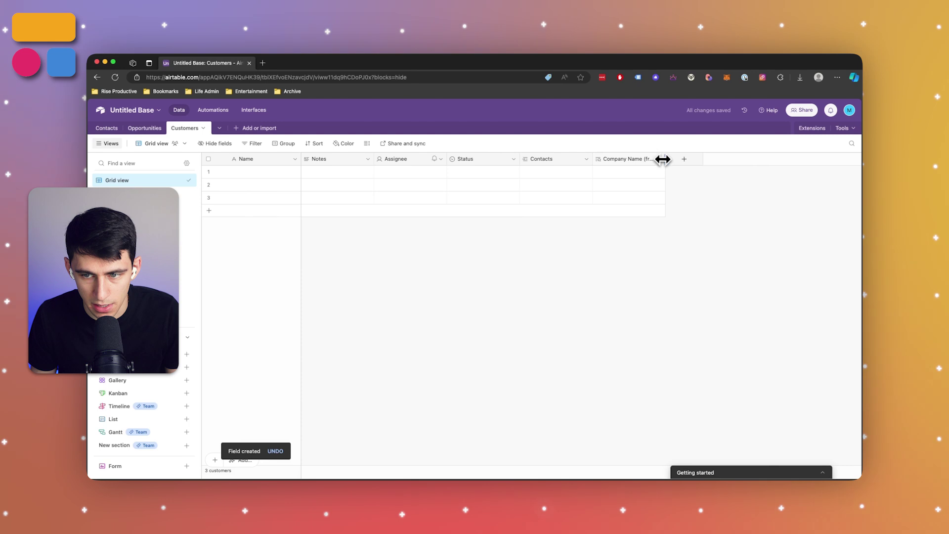
Step: Add a Value currency field to Customers
{"action": "left_click", "coordinate": [713, 160]}
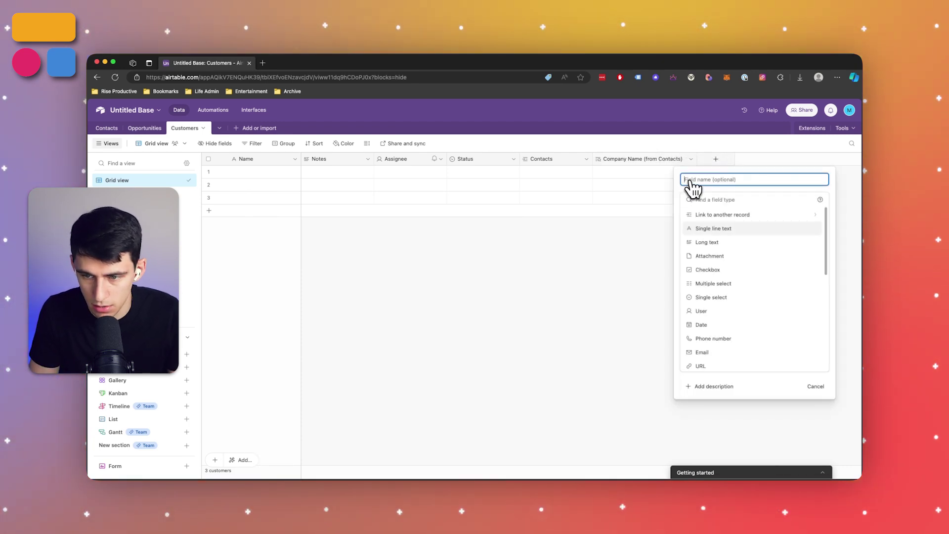
{"action": "type", "text": "cur"}
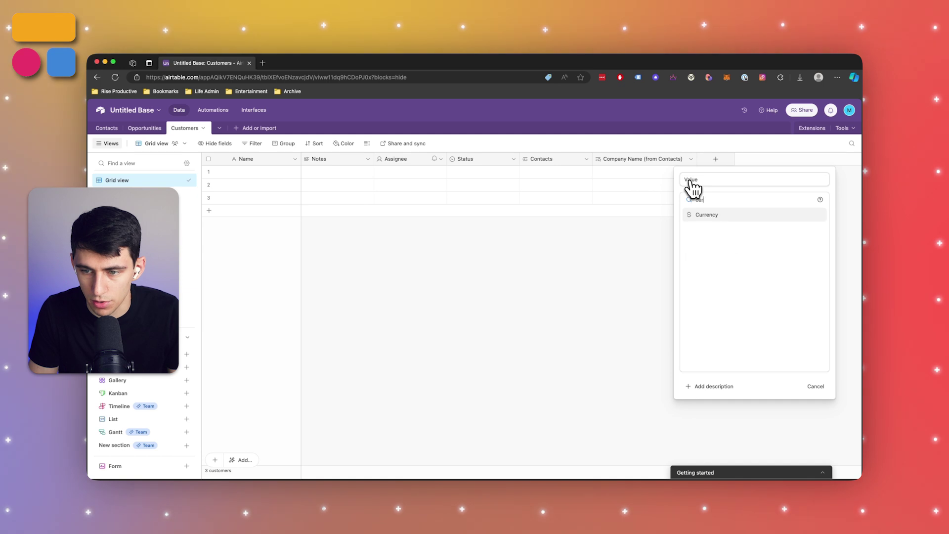
{"action": "key", "text": "Return"}
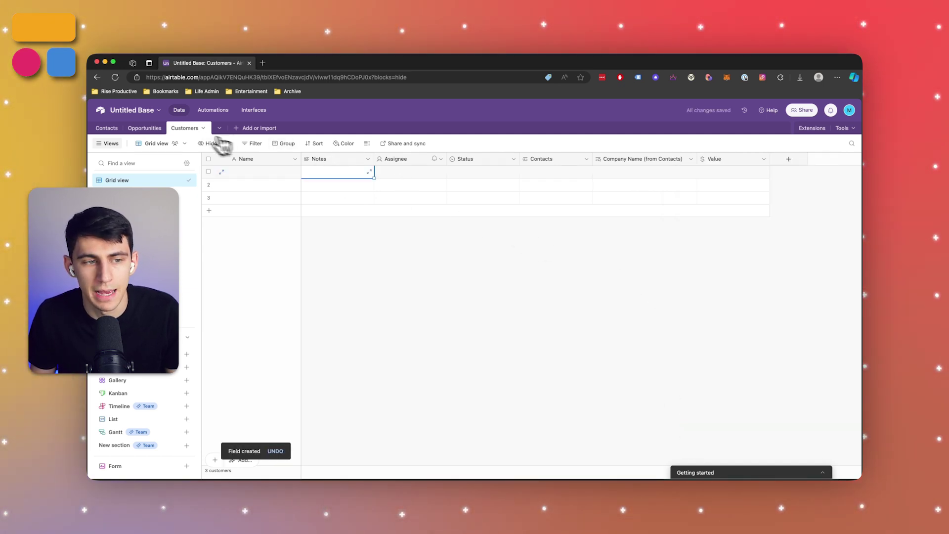
{"action": "left_click", "coordinate": [156, 129]}
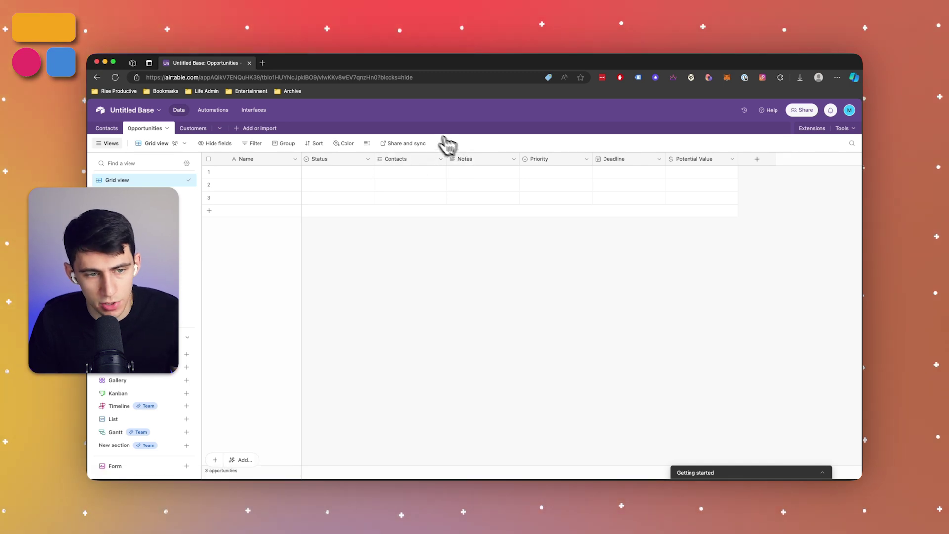
Step: Add a User-type field named Asignee to the Opportunities table
{"action": "left_click", "coordinate": [757, 158]}
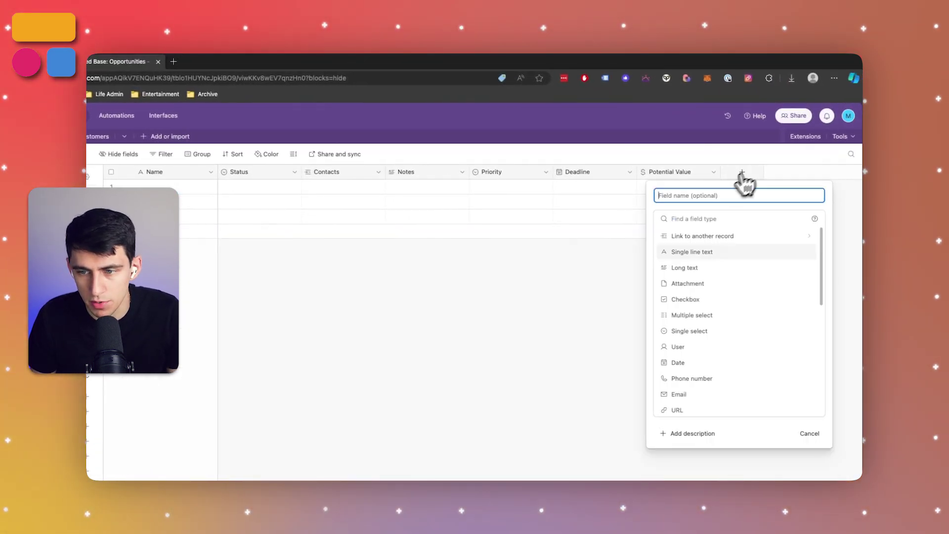
{"action": "left_click", "coordinate": [707, 217]}
{"action": "type", "text": "ass"}
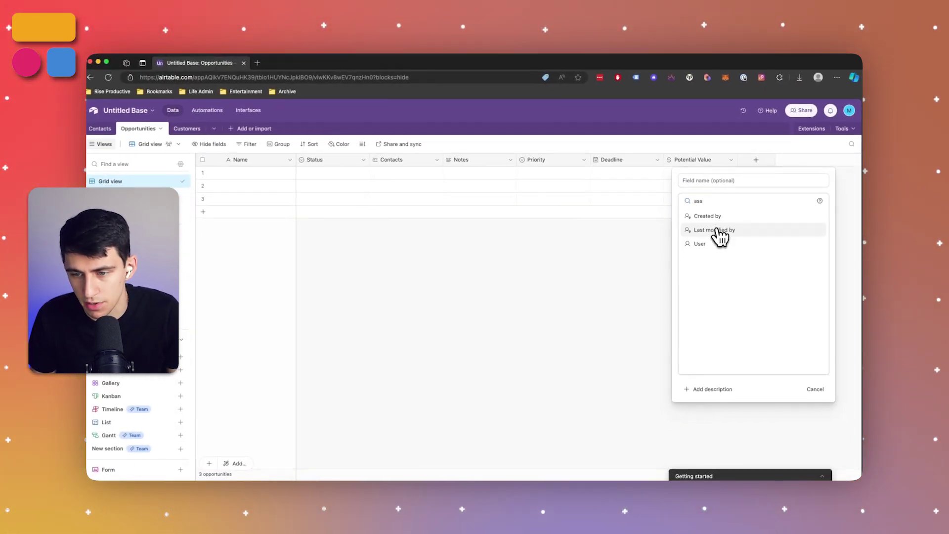
{"action": "left_click", "coordinate": [725, 242]}
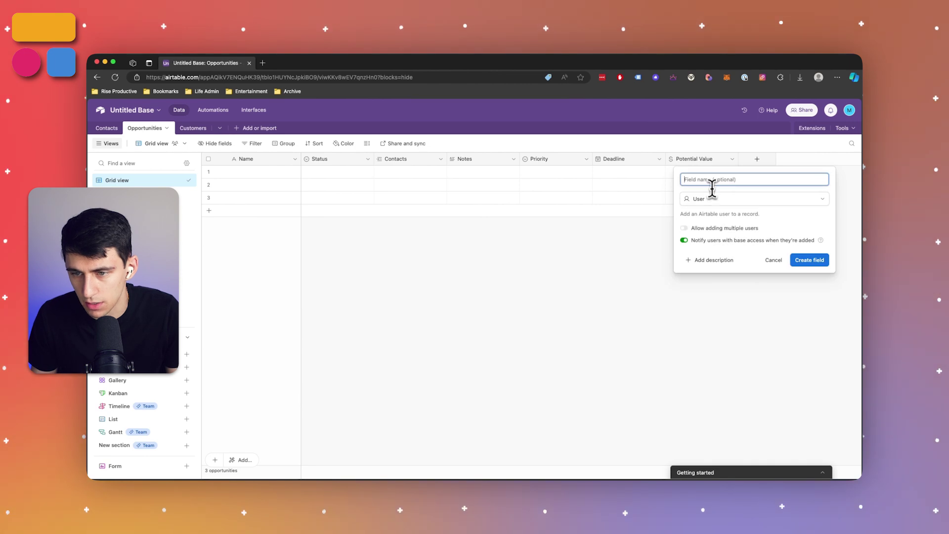
{"action": "key", "text": "Return"}
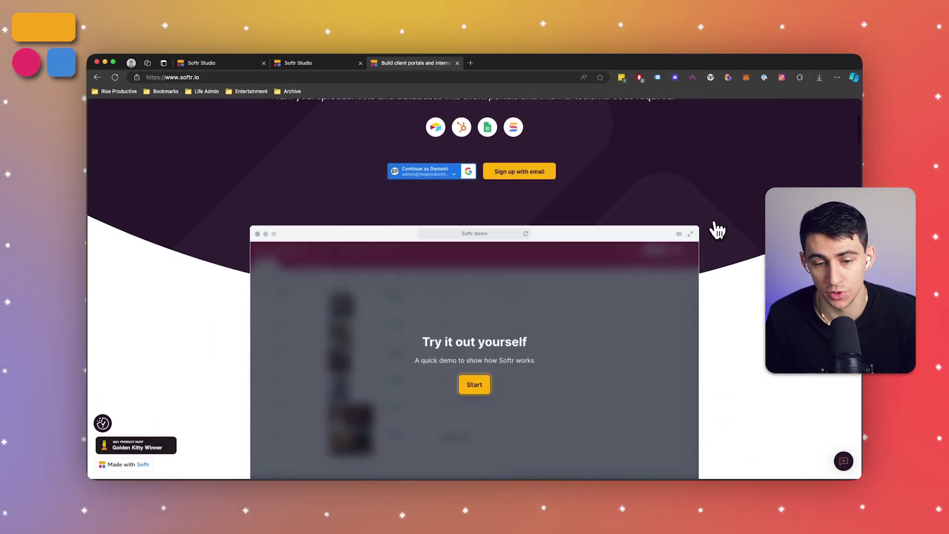
Step: Start a new Softr application and open the Sales CRM template's details from a 'sales' search
{"action": "scroll", "coordinate": [723, 201], "scroll_direction": "down", "scroll_amount": 6}
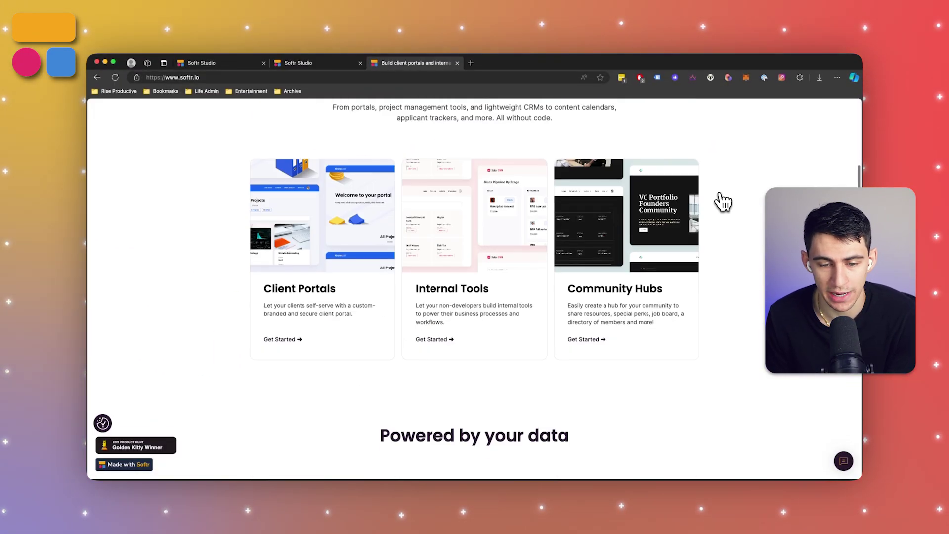
{"action": "scroll", "coordinate": [719, 204], "scroll_direction": "up", "scroll_amount": 4}
{"action": "scroll", "coordinate": [715, 207], "scroll_direction": "down", "scroll_amount": 4}
{"action": "scroll", "coordinate": [713, 207], "scroll_direction": "down", "scroll_amount": 4}
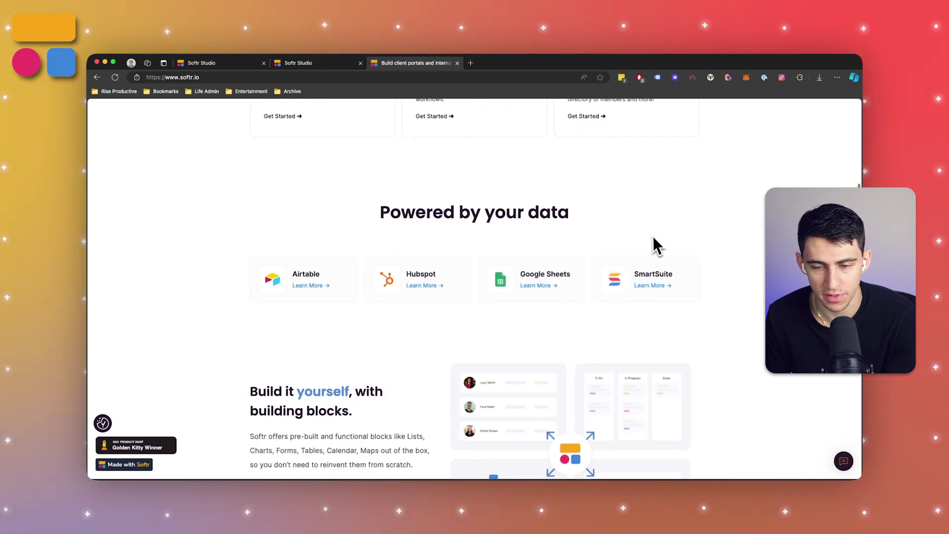
{"action": "scroll", "coordinate": [652, 246], "scroll_direction": "down", "scroll_amount": 4}
{"action": "scroll", "coordinate": [692, 242], "scroll_direction": "down", "scroll_amount": 1}
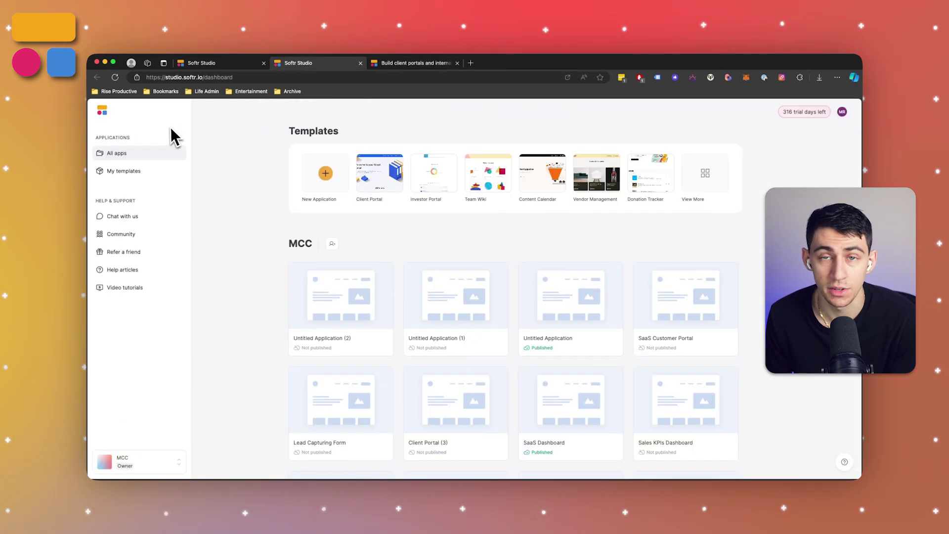
{"action": "left_click", "coordinate": [325, 176]}
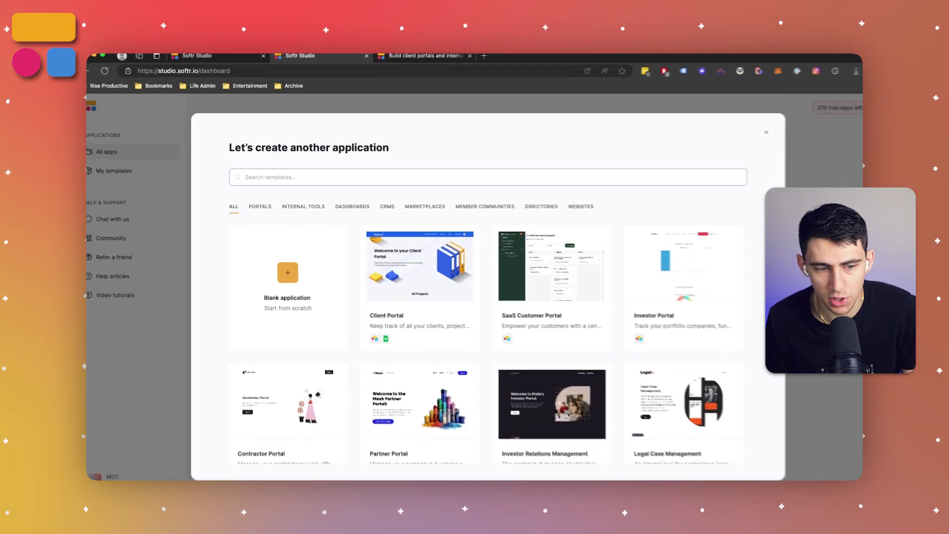
{"action": "type", "text": "cales"}
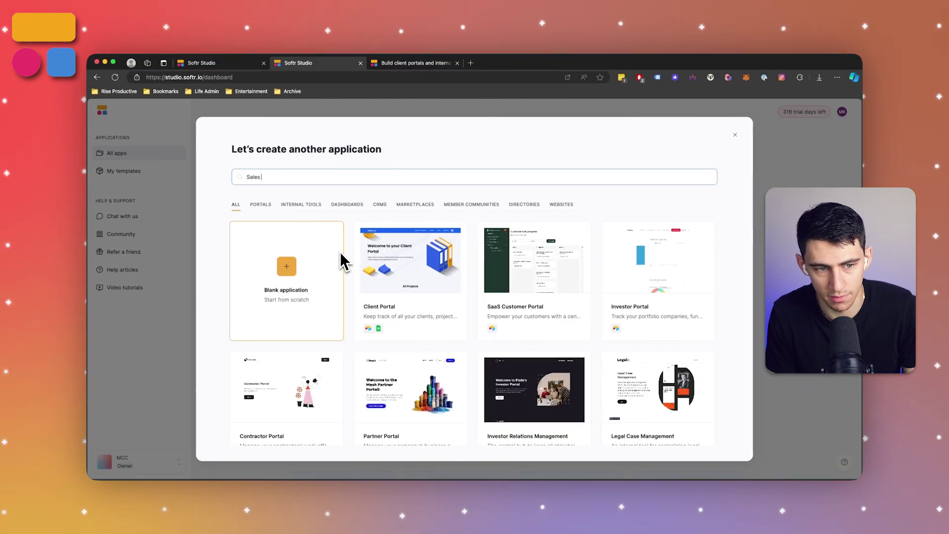
{"action": "left_click", "coordinate": [401, 266]}
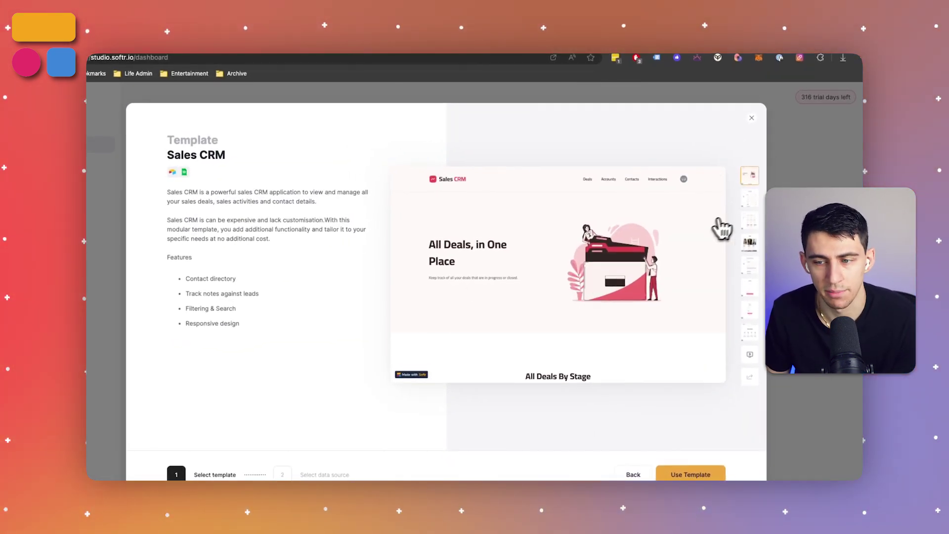
Step: Build the app from the Sales CRM template and switch to its Deals page
{"action": "left_click", "coordinate": [748, 200]}
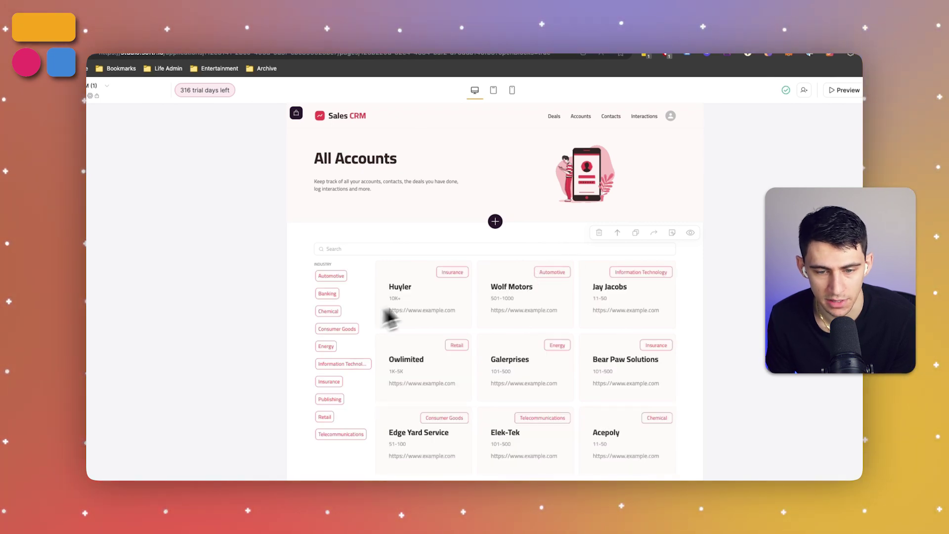
{"action": "left_click", "coordinate": [52, 122]}
{"action": "left_click", "coordinate": [171, 299]}
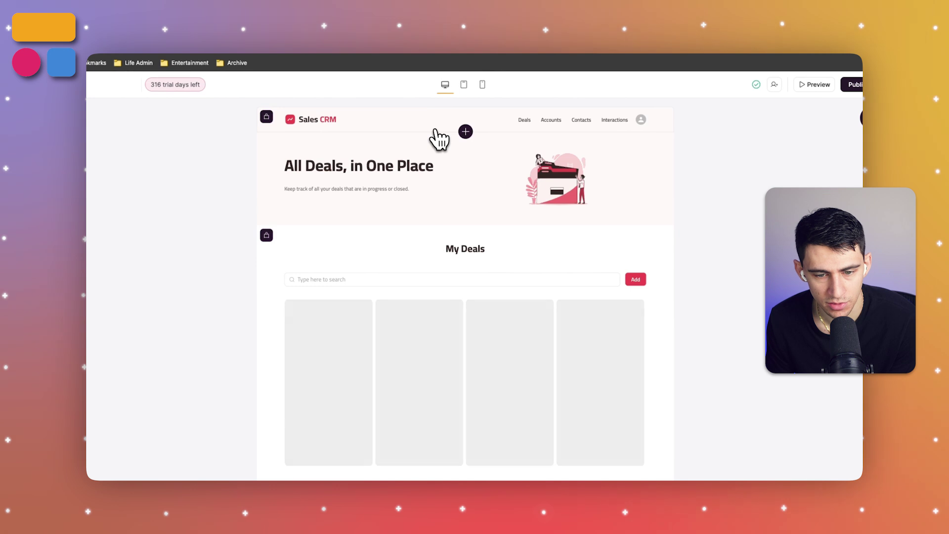
Step: Look over the Deals kanban boards and preview the app in a new tab
{"action": "scroll", "coordinate": [513, 271], "scroll_direction": "down", "scroll_amount": 6}
{"action": "scroll", "coordinate": [515, 324], "scroll_direction": "down", "scroll_amount": 3}
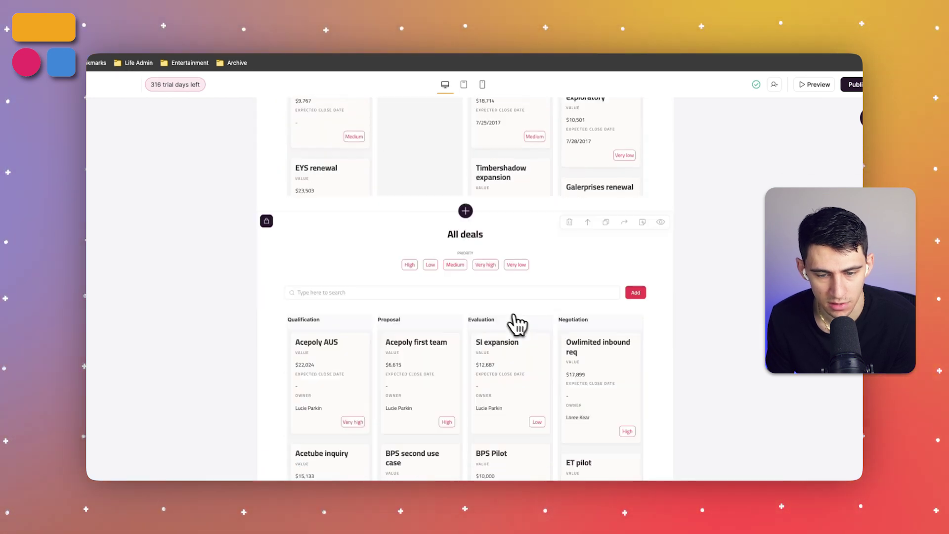
{"action": "scroll", "coordinate": [435, 378], "scroll_direction": "up", "scroll_amount": 10}
{"action": "scroll", "coordinate": [464, 349], "scroll_direction": "down", "scroll_amount": 4}
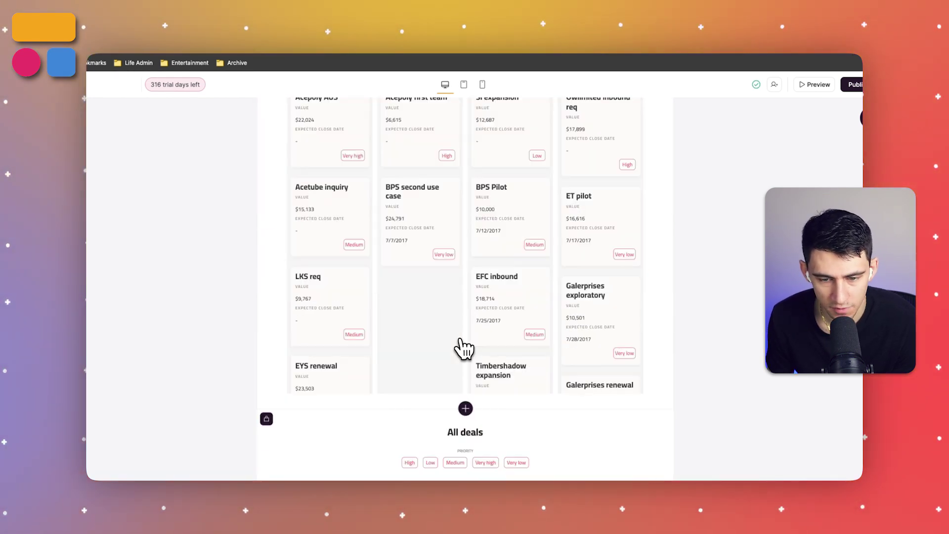
{"action": "scroll", "coordinate": [470, 381], "scroll_direction": "up", "scroll_amount": 5}
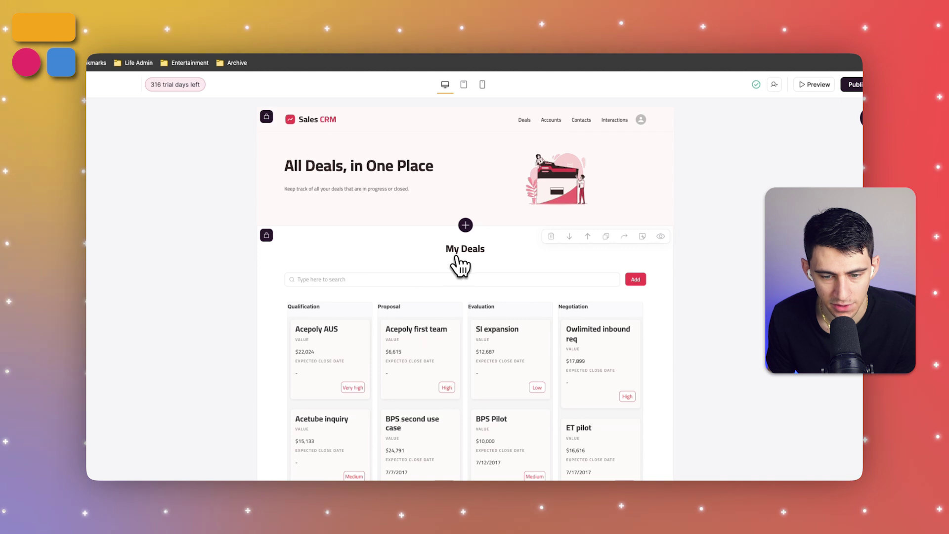
{"action": "scroll", "coordinate": [460, 267], "scroll_direction": "down", "scroll_amount": 7}
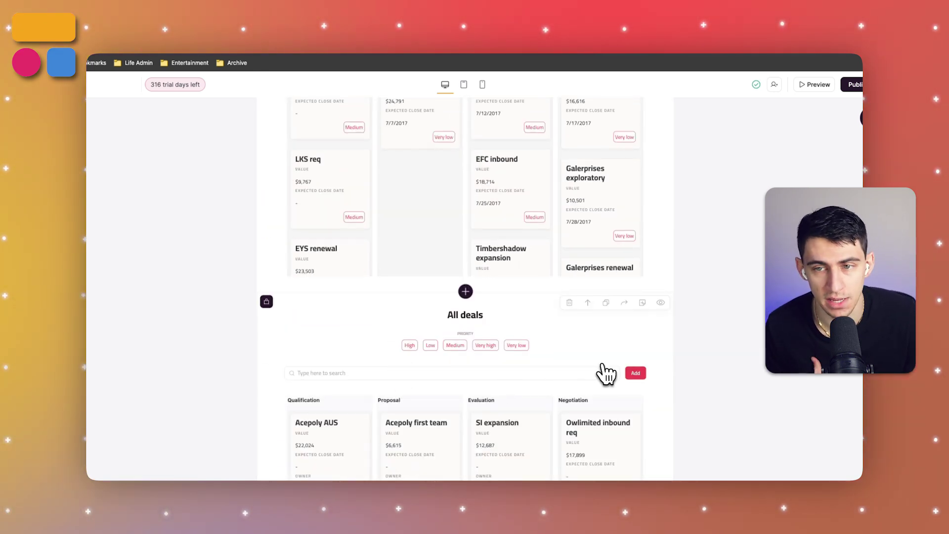
{"action": "scroll", "coordinate": [605, 373], "scroll_direction": "down", "scroll_amount": 5}
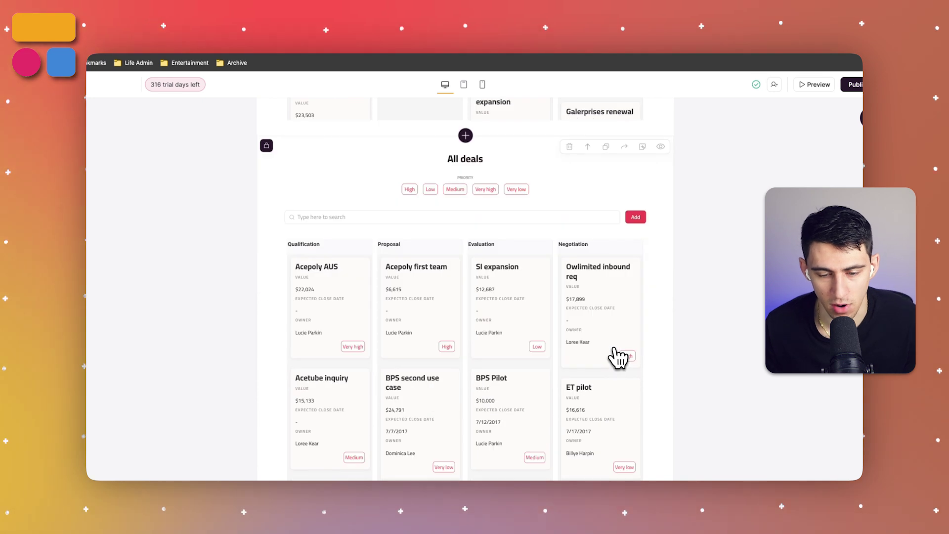
{"action": "left_click", "coordinate": [797, 110]}
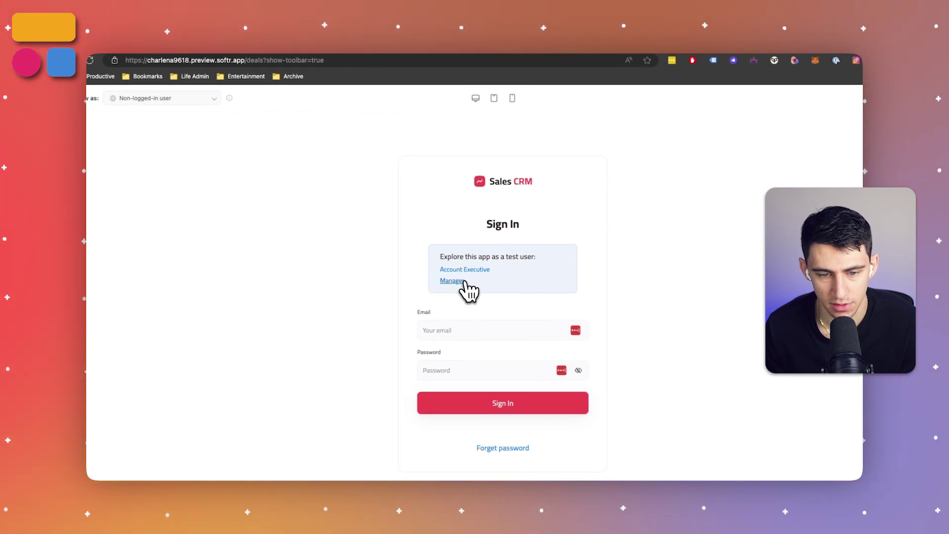
Step: Sign into the preview as the Manager test user and view the Deals board
{"action": "left_click", "coordinate": [458, 281]}
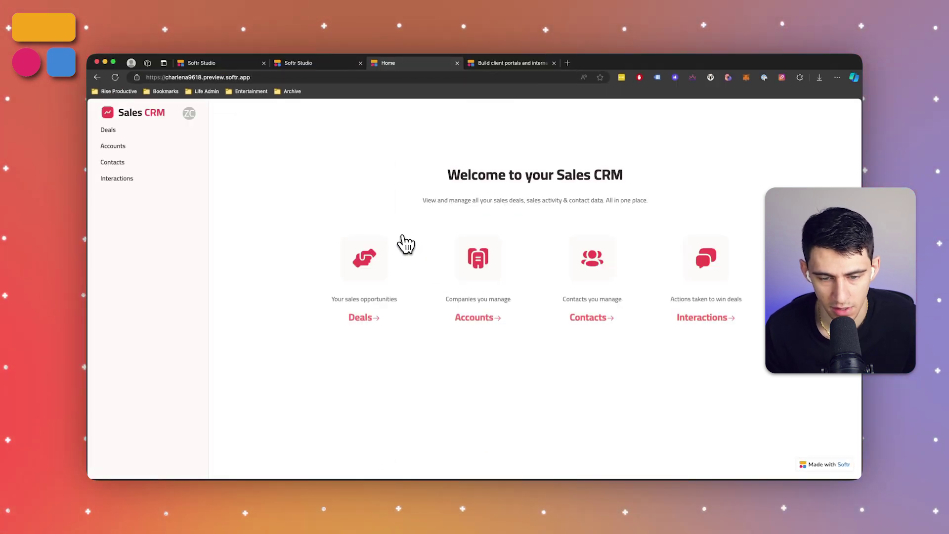
{"action": "left_click", "coordinate": [105, 132]}
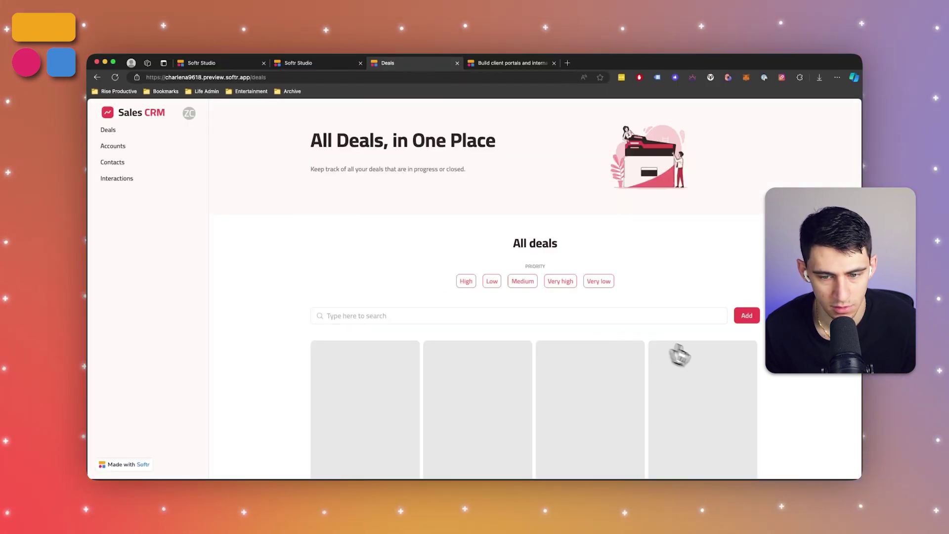
{"action": "scroll", "coordinate": [561, 331], "scroll_direction": "down", "scroll_amount": 8}
{"action": "scroll", "coordinate": [569, 331], "scroll_direction": "up", "scroll_amount": 6}
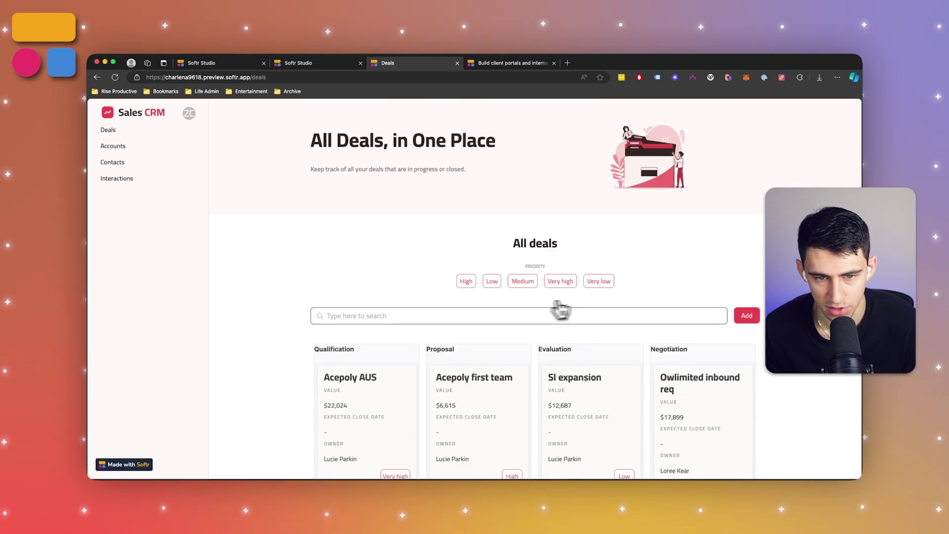
{"action": "scroll", "coordinate": [482, 349], "scroll_direction": "down", "scroll_amount": 3}
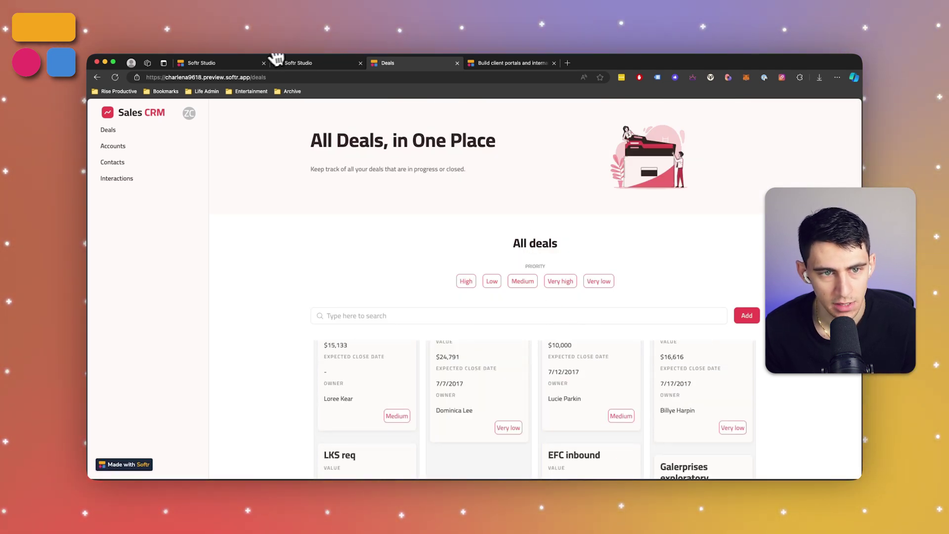
Step: Back in Studio, open the Deals kanban block's settings showing its Owner Email filter
{"action": "left_click", "coordinate": [306, 63]}
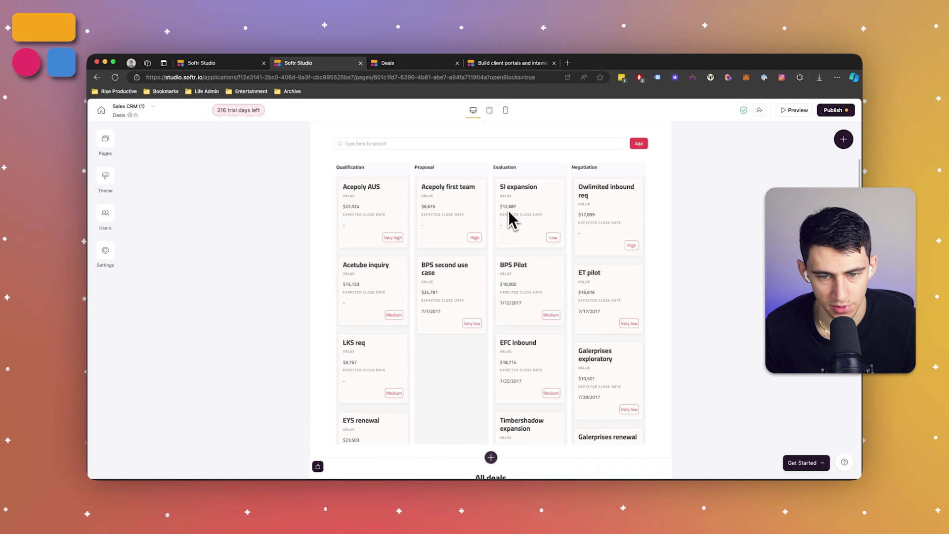
{"action": "scroll", "coordinate": [508, 218], "scroll_direction": "up", "scroll_amount": 5}
{"action": "left_click", "coordinate": [488, 254]}
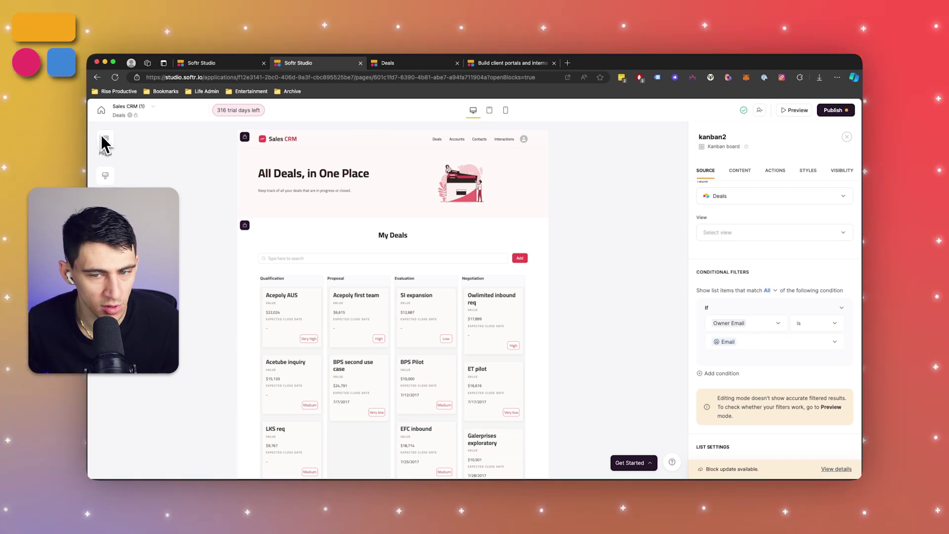
Step: Switch the Studio editor to the Accounts page
{"action": "scroll", "coordinate": [773, 321], "scroll_direction": "down", "scroll_amount": 3}
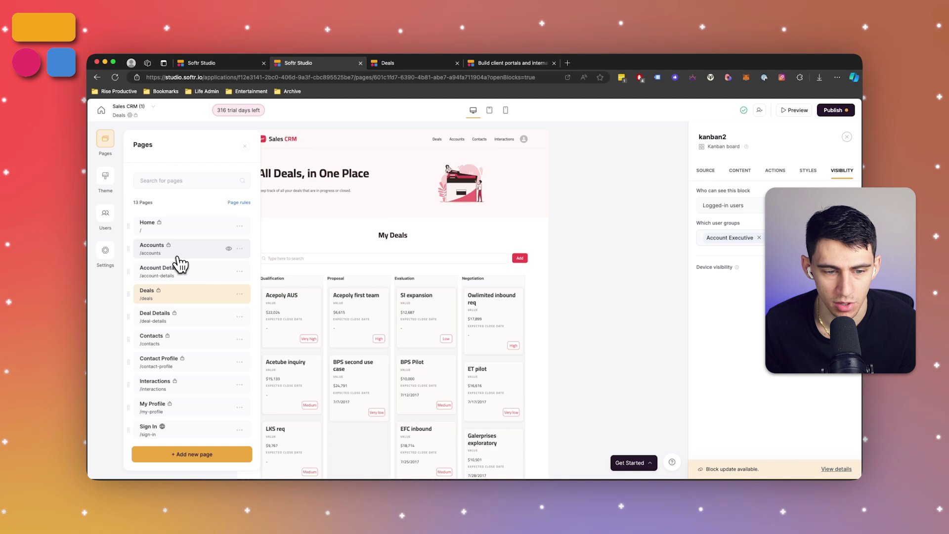
{"action": "left_click", "coordinate": [176, 256]}
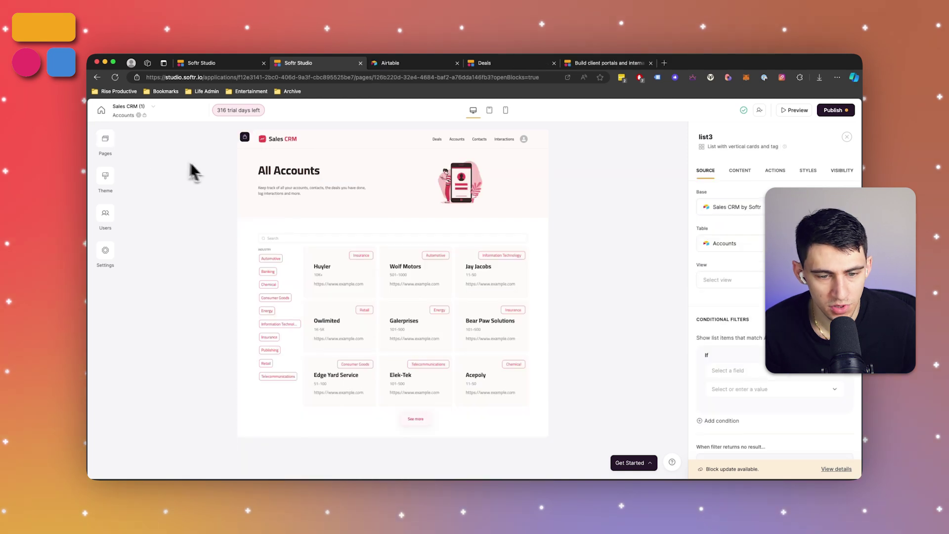
{"action": "left_click", "coordinate": [115, 146]}
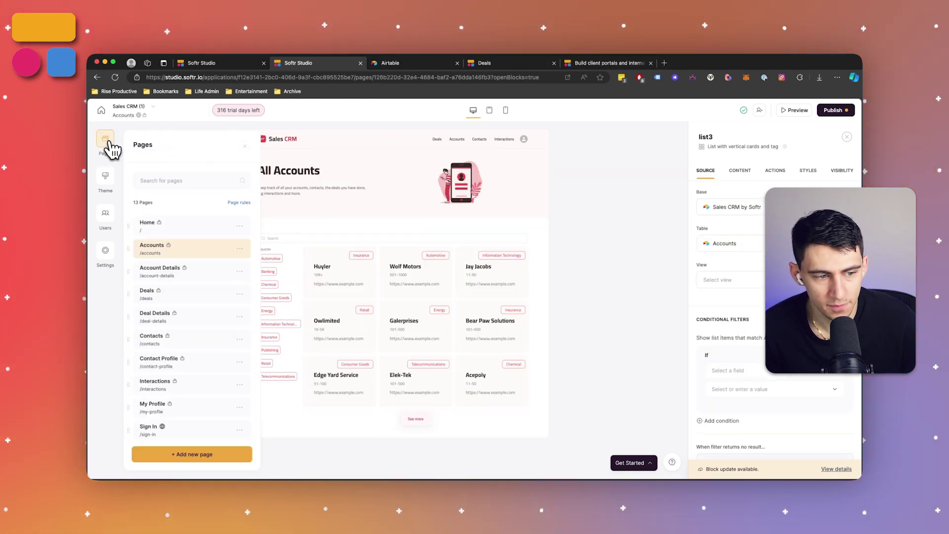
{"action": "left_click", "coordinate": [365, 225]}
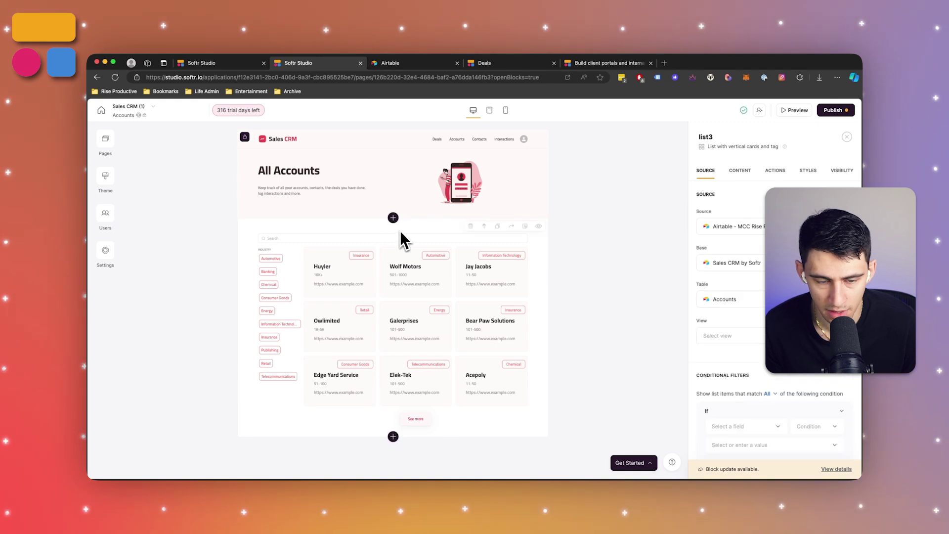
Step: Browse the block catalogue without adding a block, then preview the Accounts page
{"action": "left_click", "coordinate": [393, 218]}
{"action": "mouse_move", "coordinate": [725, 234]}
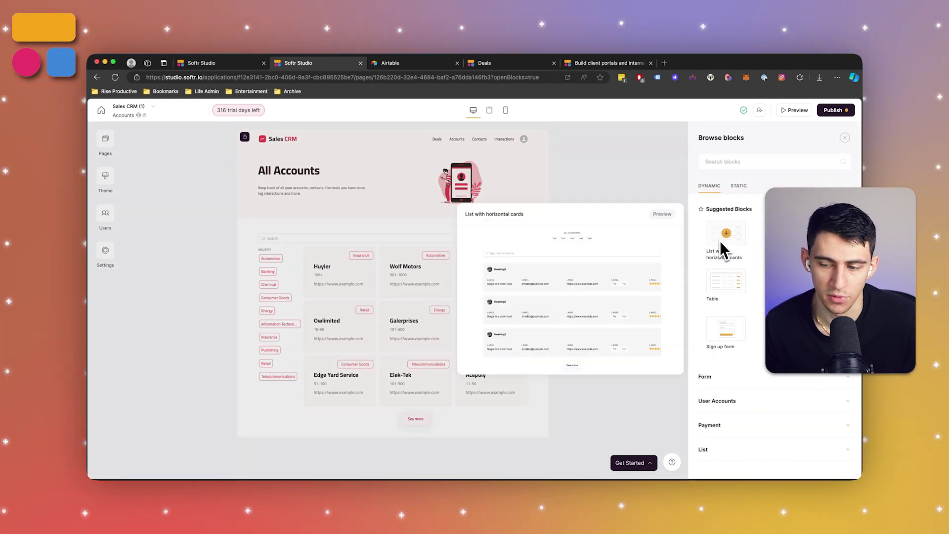
{"action": "left_click", "coordinate": [636, 187]}
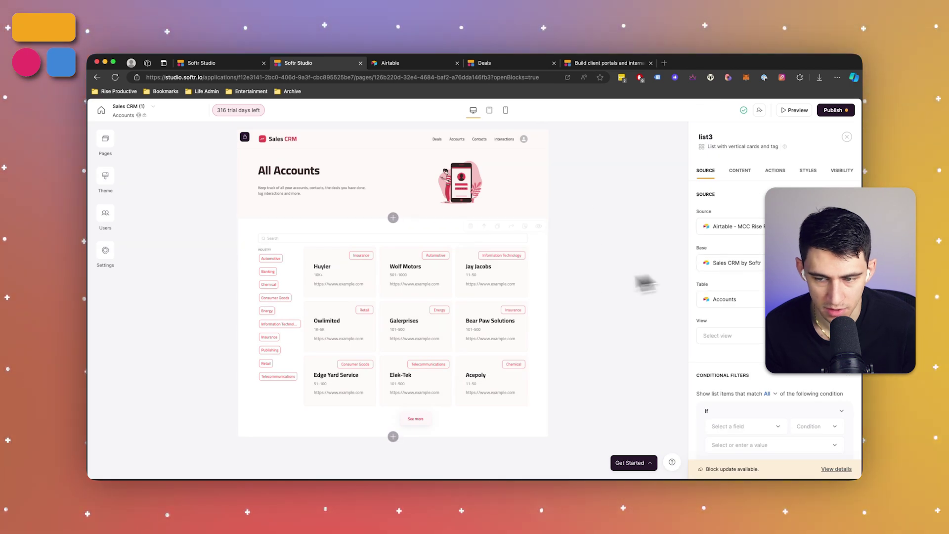
{"action": "left_click", "coordinate": [774, 170]}
{"action": "left_click", "coordinate": [794, 110]}
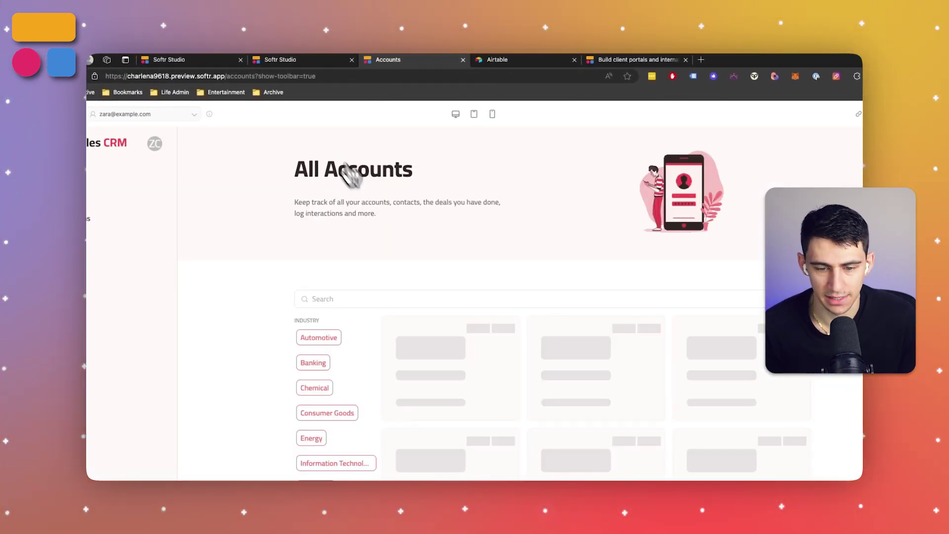
Step: View the Wolf Motors account details in the preview, then return to the Studio editor
{"action": "scroll", "coordinate": [351, 175], "scroll_direction": "down", "scroll_amount": 5}
{"action": "left_click", "coordinate": [574, 254]}
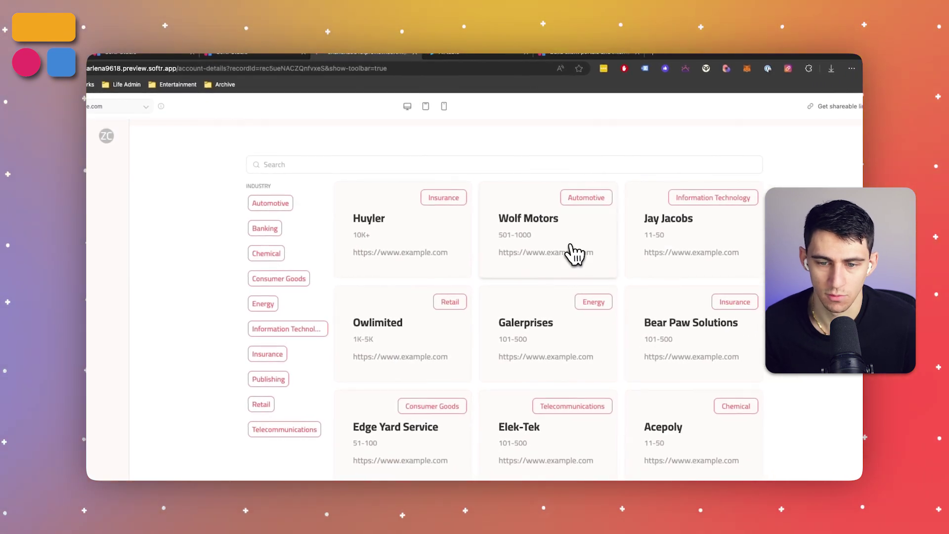
{"action": "scroll", "coordinate": [537, 243], "scroll_direction": "down", "scroll_amount": 7}
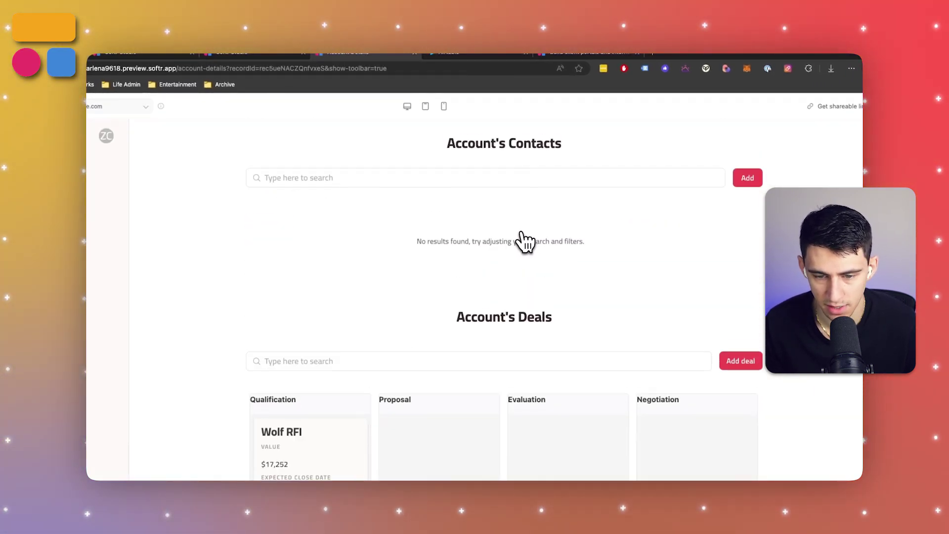
{"action": "scroll", "coordinate": [536, 286], "scroll_direction": "down", "scroll_amount": 1}
{"action": "scroll", "coordinate": [562, 354], "scroll_direction": "up", "scroll_amount": 7}
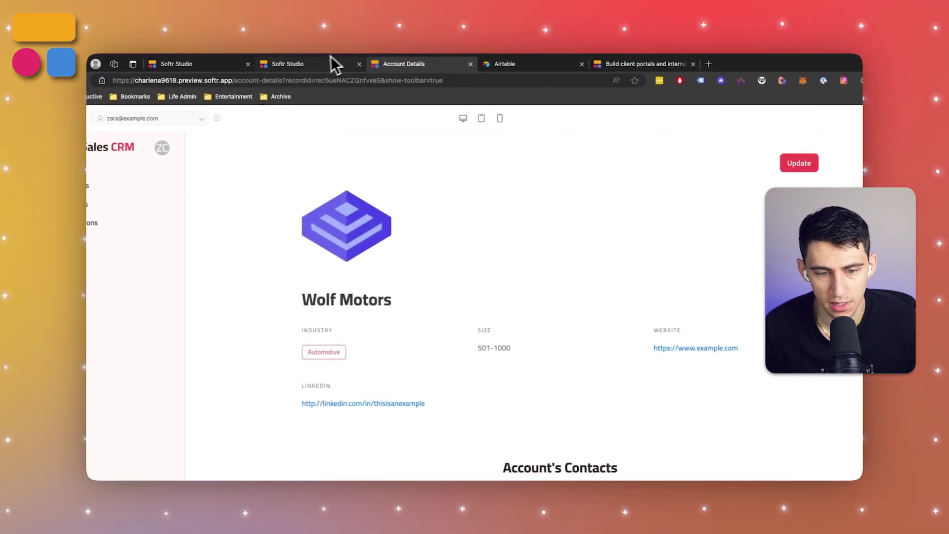
{"action": "left_click", "coordinate": [334, 63]}
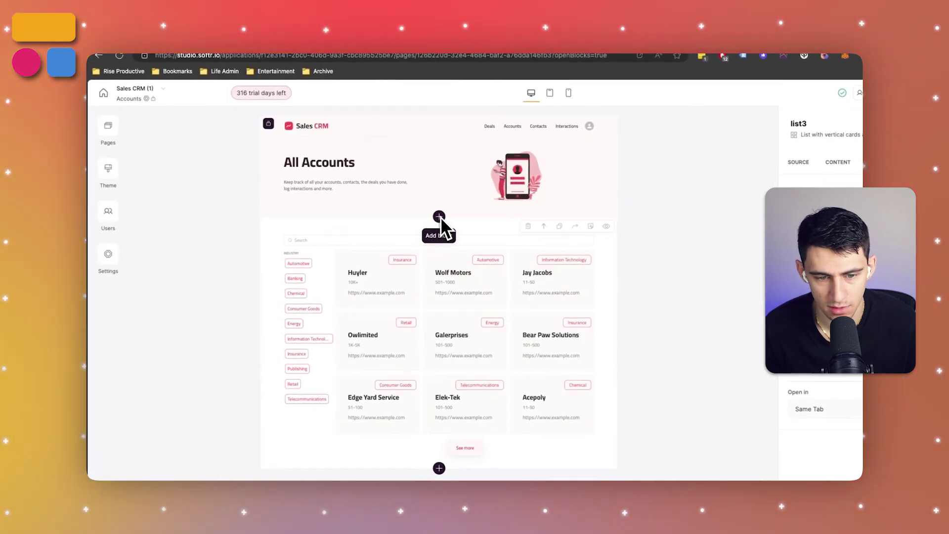
Step: On the Account Details page, place a Static > Simple text block below the details
{"action": "left_click", "coordinate": [103, 133]}
{"action": "left_click", "coordinate": [190, 286]}
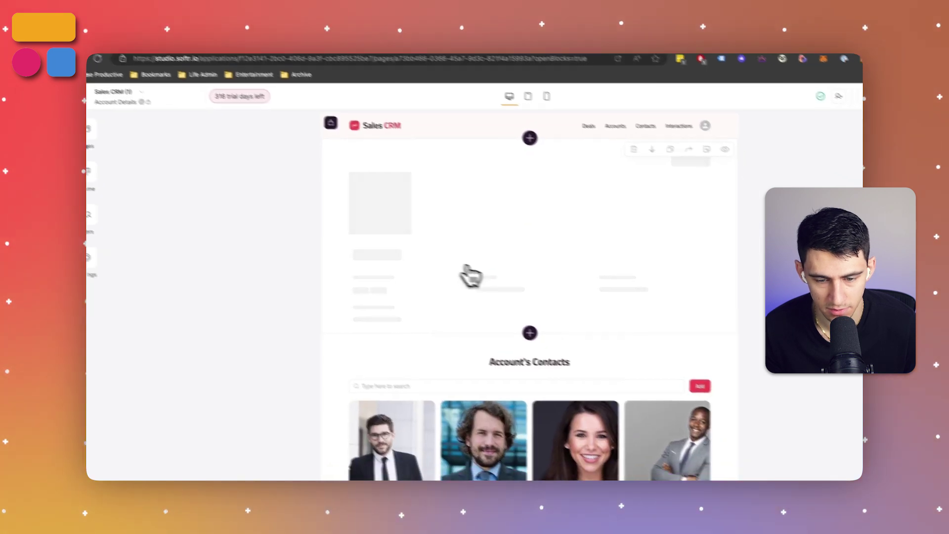
{"action": "scroll", "coordinate": [534, 370], "scroll_direction": "down", "scroll_amount": 3}
{"action": "scroll", "coordinate": [519, 332], "scroll_direction": "up", "scroll_amount": 3}
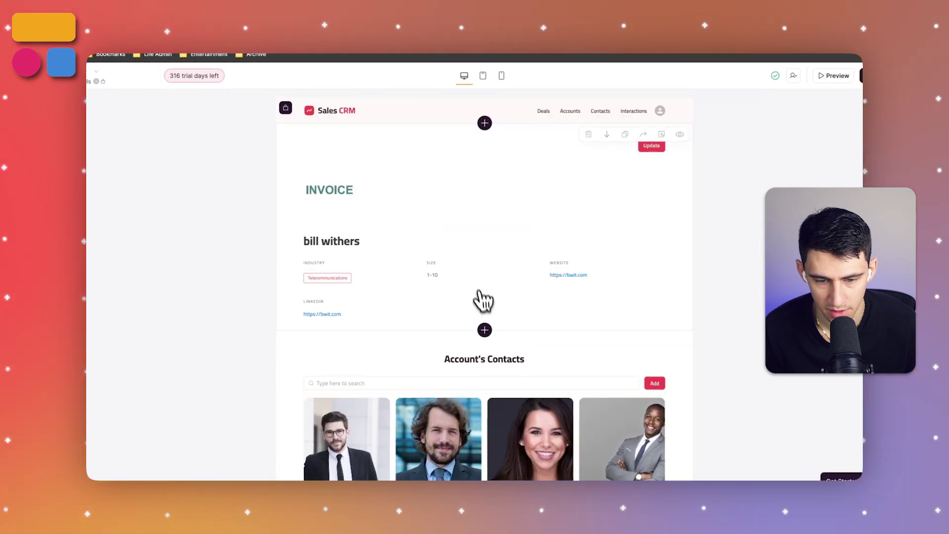
{"action": "left_click_drag", "start_coordinate": [607, 308], "coordinate": [596, 315]}
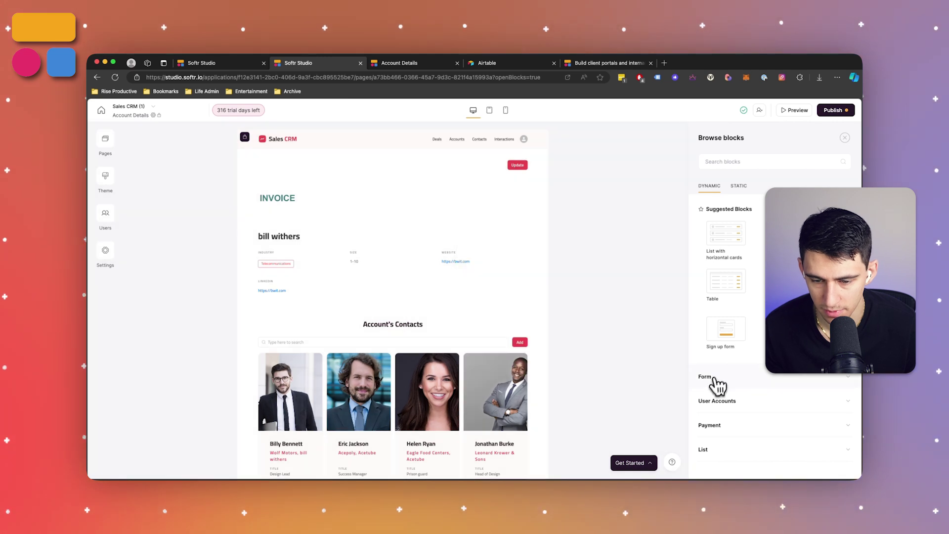
{"action": "left_click", "coordinate": [738, 186]}
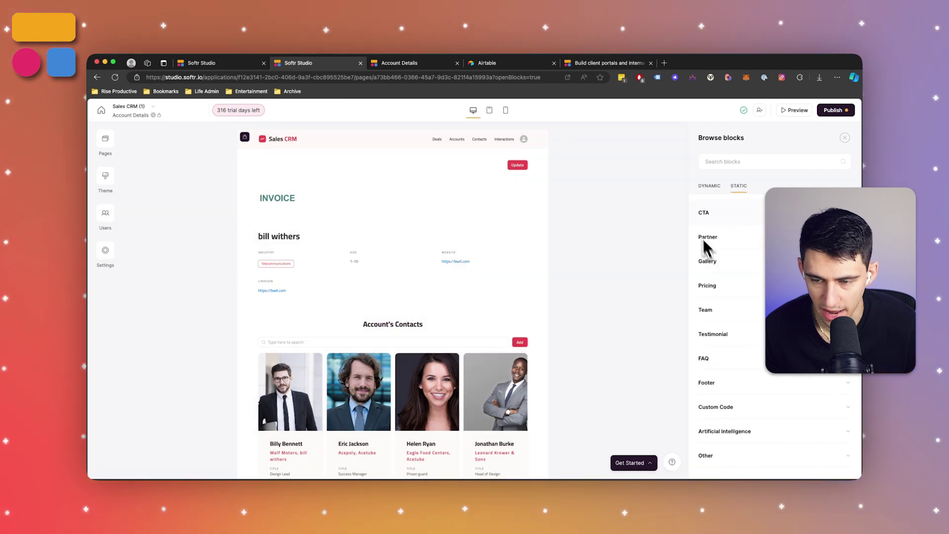
{"action": "left_click_drag", "start_coordinate": [756, 230], "coordinate": [445, 237]}
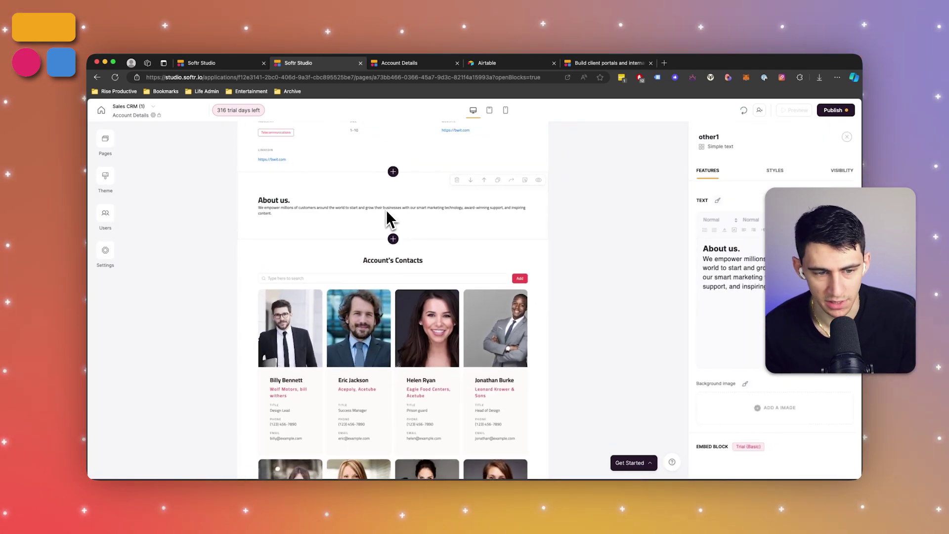
Step: Change the text block's heading to 'Account Info:'
{"action": "key", "text": "BackSpace"}
{"action": "key", "text": "BackSpace"}
{"action": "key", "text": "BackSpace"}
{"action": "key", "text": "BackSpace"}
{"action": "key", "text": "BackSpace"}
{"action": "key", "text": "BackSpace"}
{"action": "key", "text": "BackSpace"}
{"action": "key", "text": "BackSpace"}
{"action": "type", "text": "Ac"}
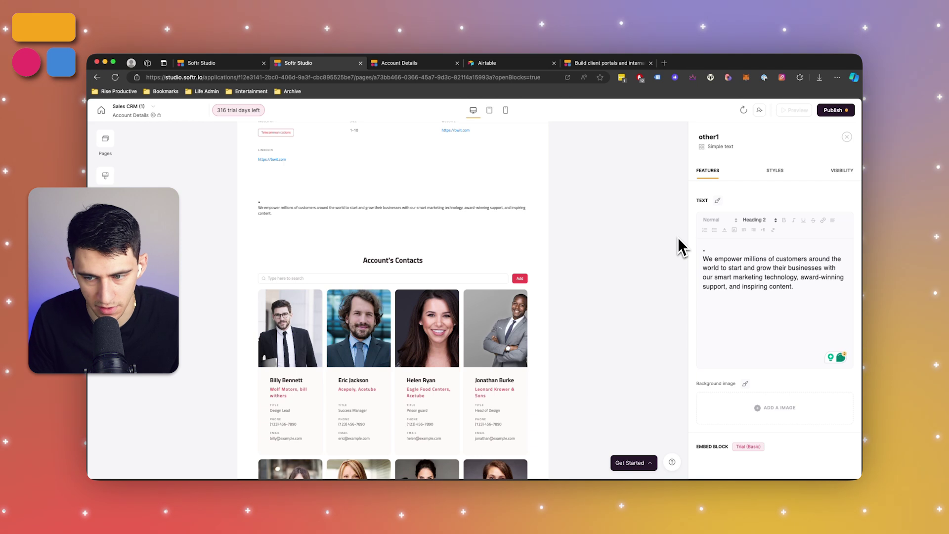
{"action": "type", "text": "count Info"}
{"action": "key", "text": "Delete"}
{"action": "type", "text": ":"}
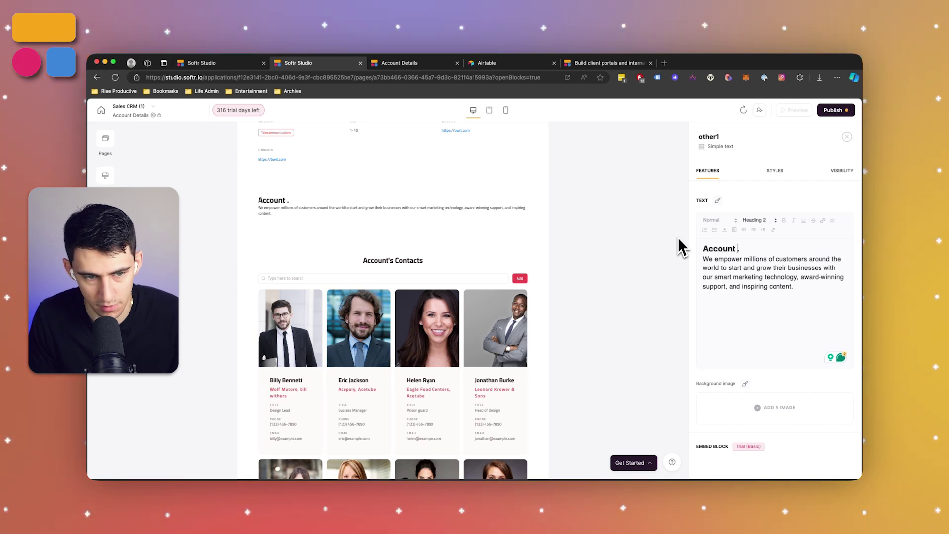
Step: Replace the paragraph with an overview of the account's components 'from contacts to deals!'
{"action": "triple_click", "coordinate": [703, 261]}
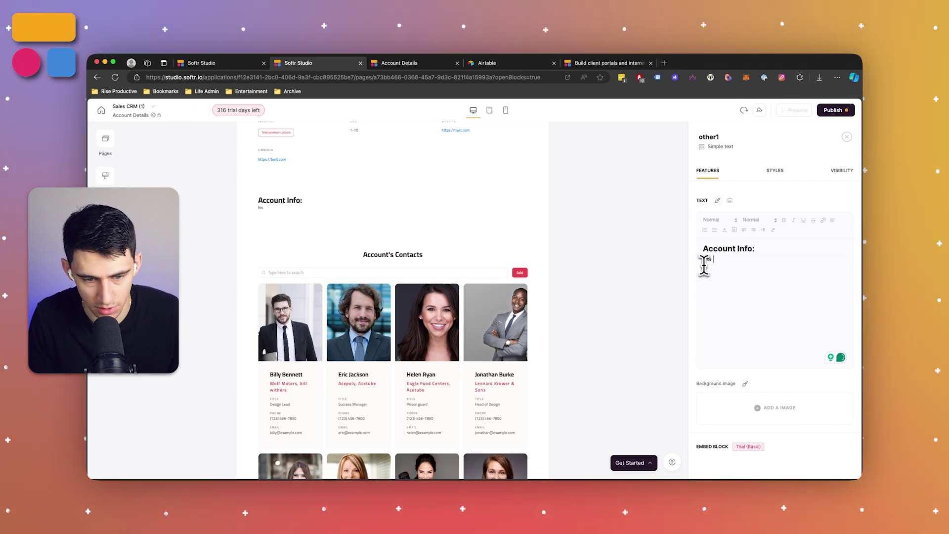
{"action": "type", "text": "section below gives an ov"}
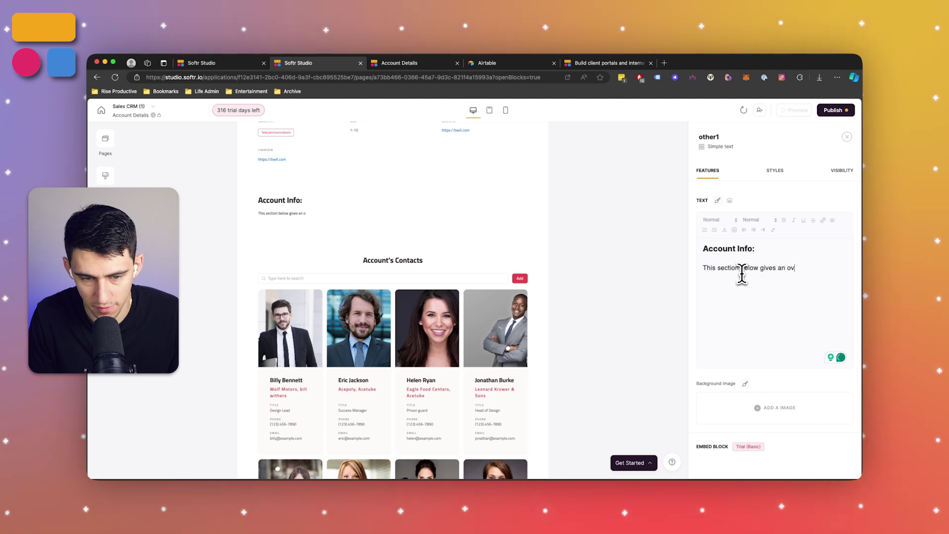
{"action": "type", "text": "erview of the various "}
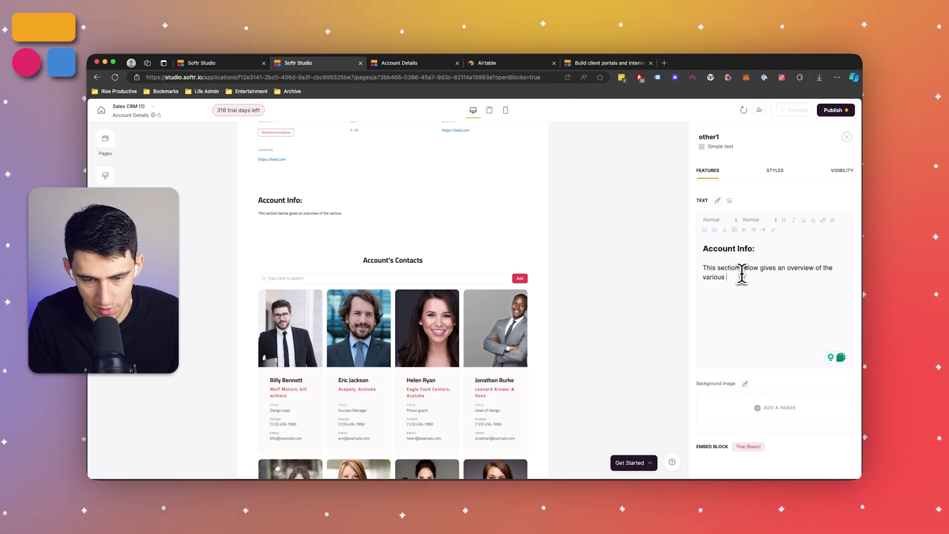
{"action": "type", "text": "components of the account from"}
{"action": "scroll", "coordinate": [482, 255], "scroll_direction": "down", "scroll_amount": 10}
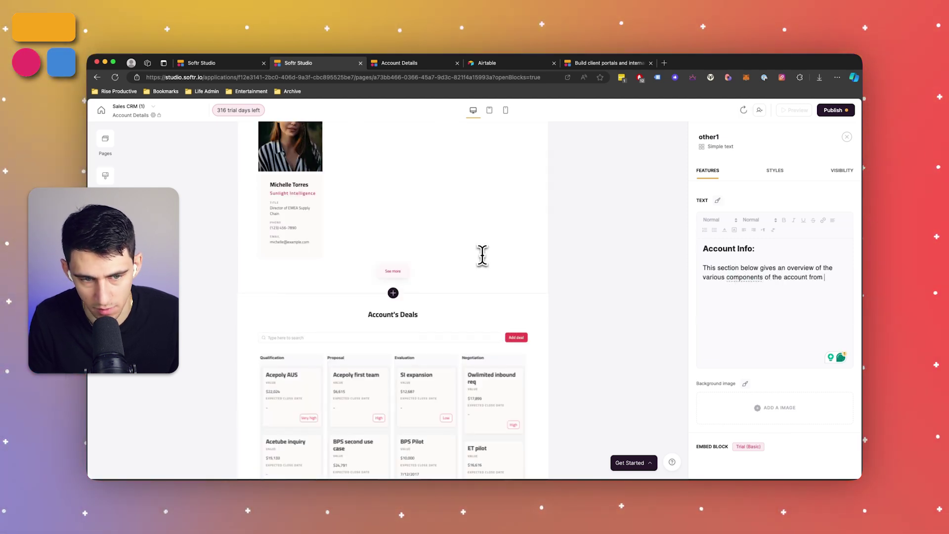
{"action": "type", "text": "contacts to deals!"}
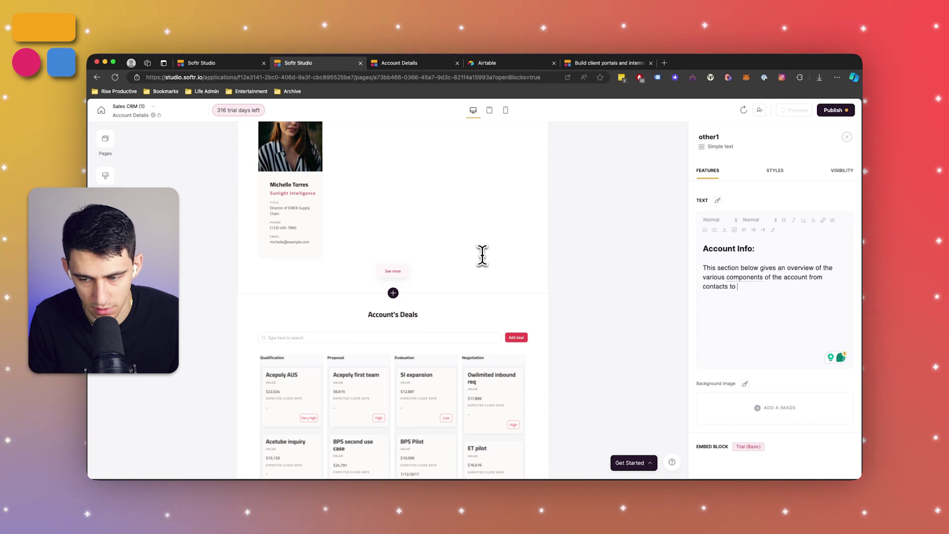
{"action": "scroll", "coordinate": [537, 258], "scroll_direction": "up", "scroll_amount": 15}
{"action": "scroll", "coordinate": [472, 237], "scroll_direction": "down", "scroll_amount": 3}
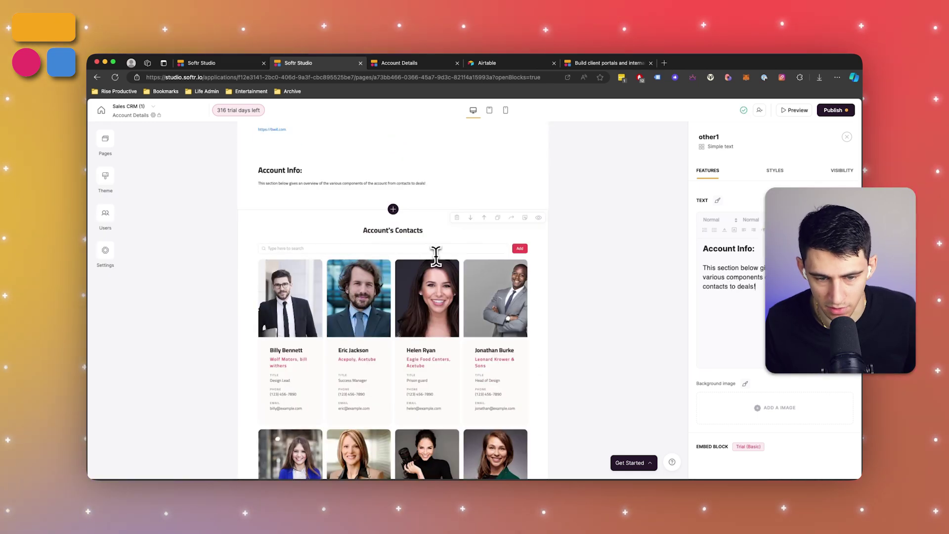
{"action": "left_click", "coordinate": [105, 140]}
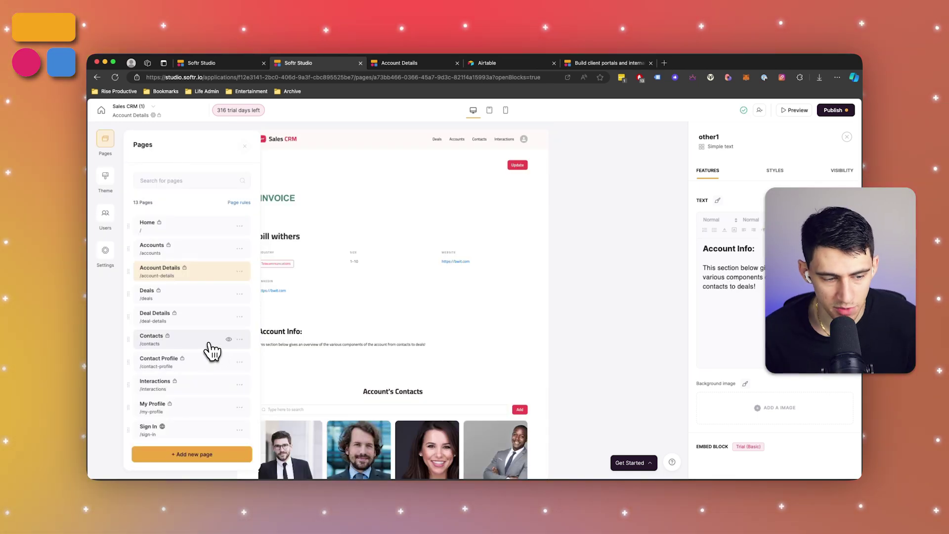
Step: Open the Interactions page and scroll through its My Interactions records
{"action": "left_click", "coordinate": [191, 383]}
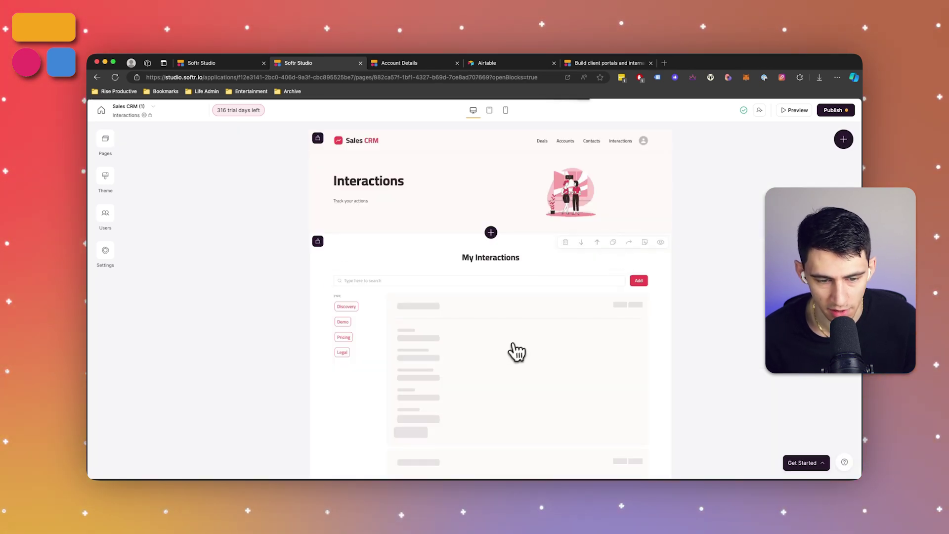
{"action": "scroll", "coordinate": [494, 323], "scroll_direction": "down", "scroll_amount": 3}
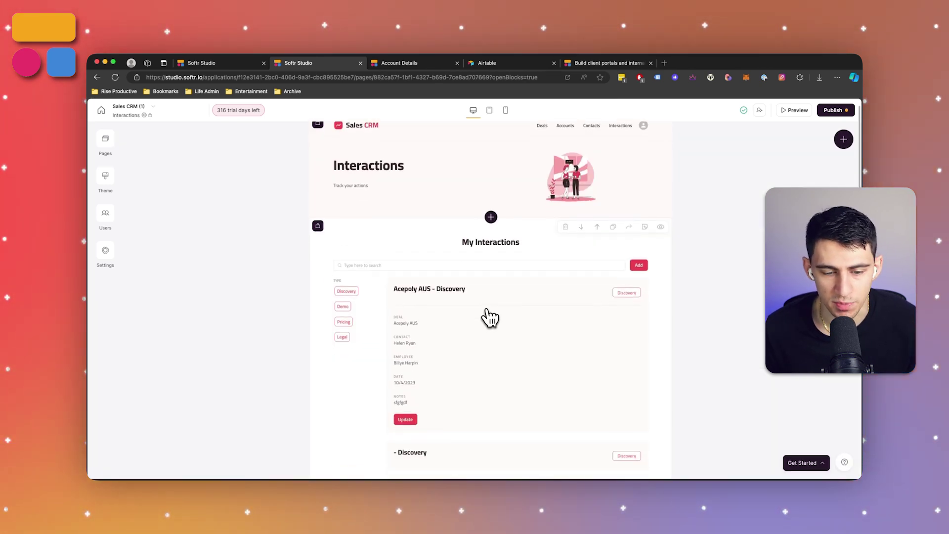
{"action": "scroll", "coordinate": [487, 315], "scroll_direction": "down", "scroll_amount": 2}
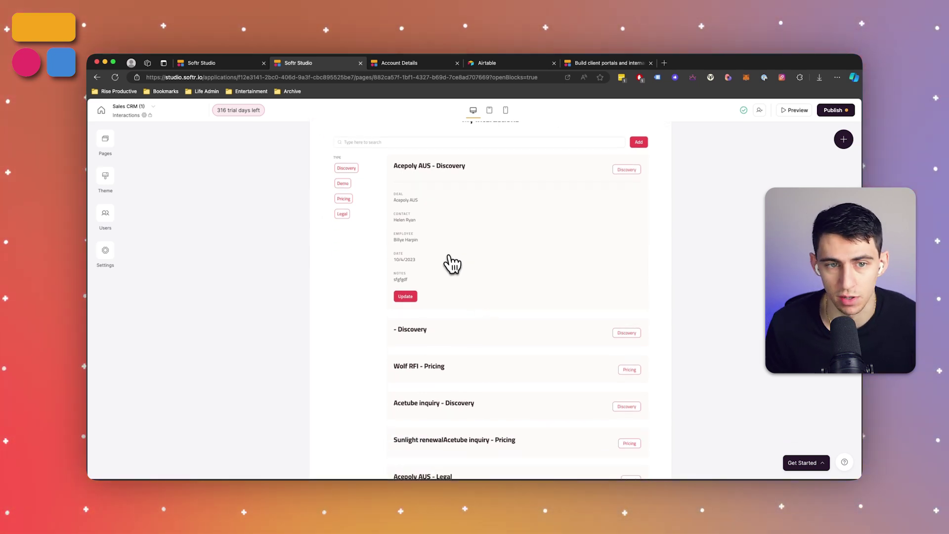
{"action": "scroll", "coordinate": [452, 257], "scroll_direction": "up", "scroll_amount": 5}
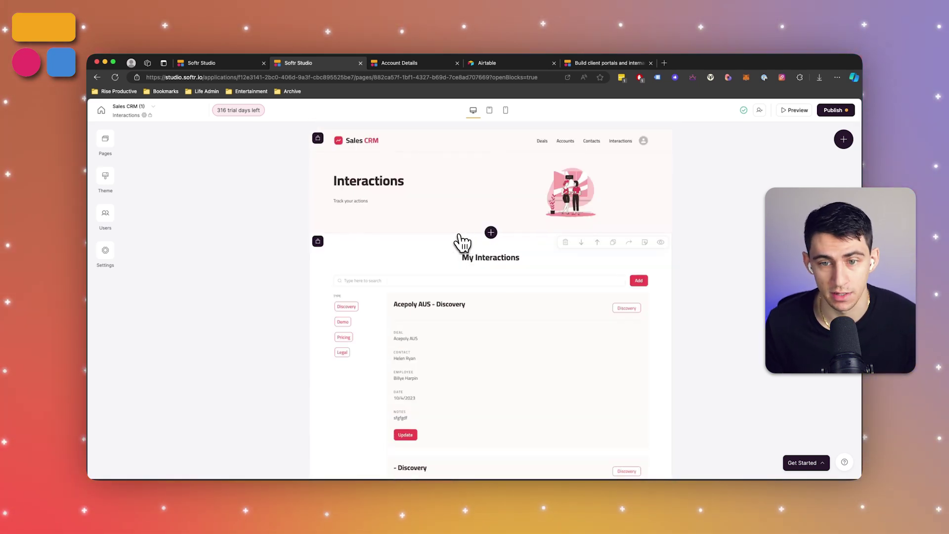
Step: Preview the Interactions page and expand Discovery interaction cards such as Acepoly AUS - Discovery
{"action": "left_click", "coordinate": [796, 110]}
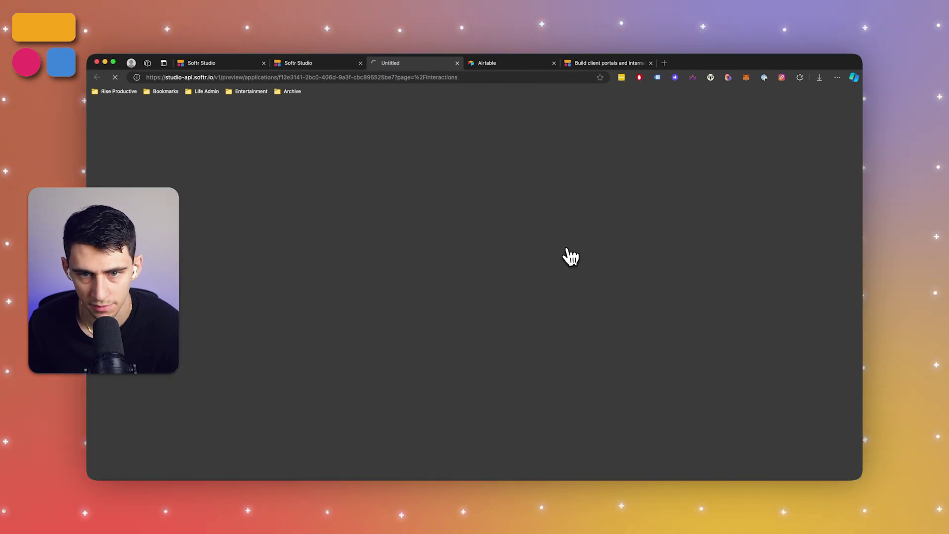
{"action": "scroll", "coordinate": [514, 346], "scroll_direction": "down", "scroll_amount": 5}
{"action": "scroll", "coordinate": [472, 250], "scroll_direction": "up", "scroll_amount": 3}
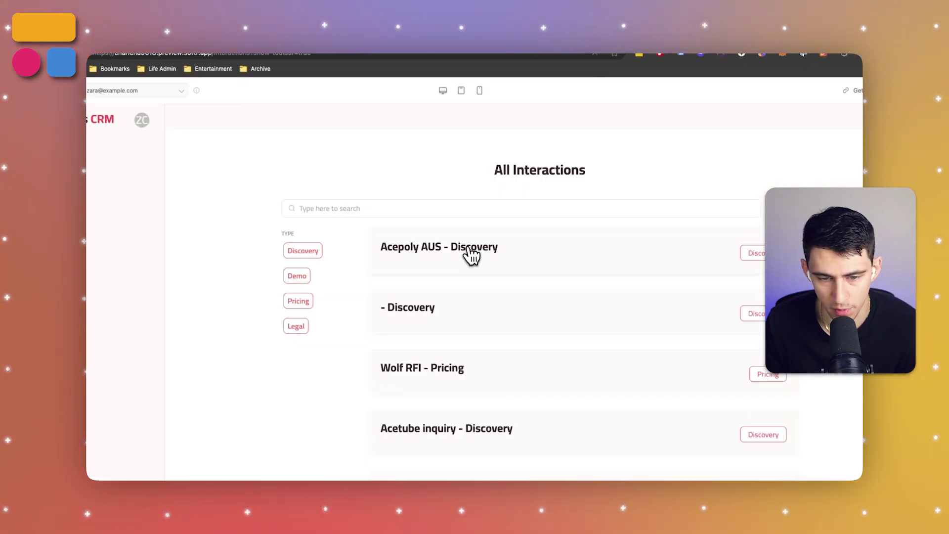
{"action": "double_click", "coordinate": [474, 247]}
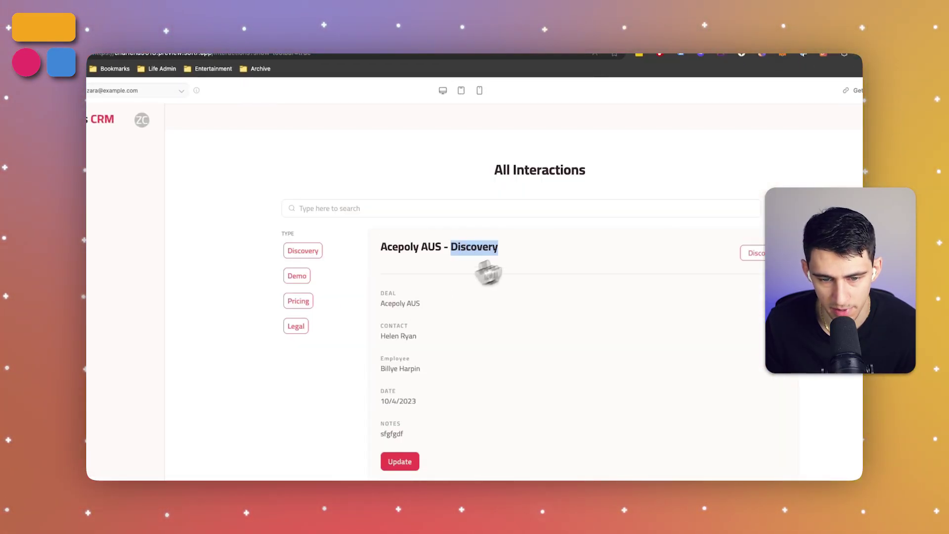
{"action": "left_click", "coordinate": [529, 257]}
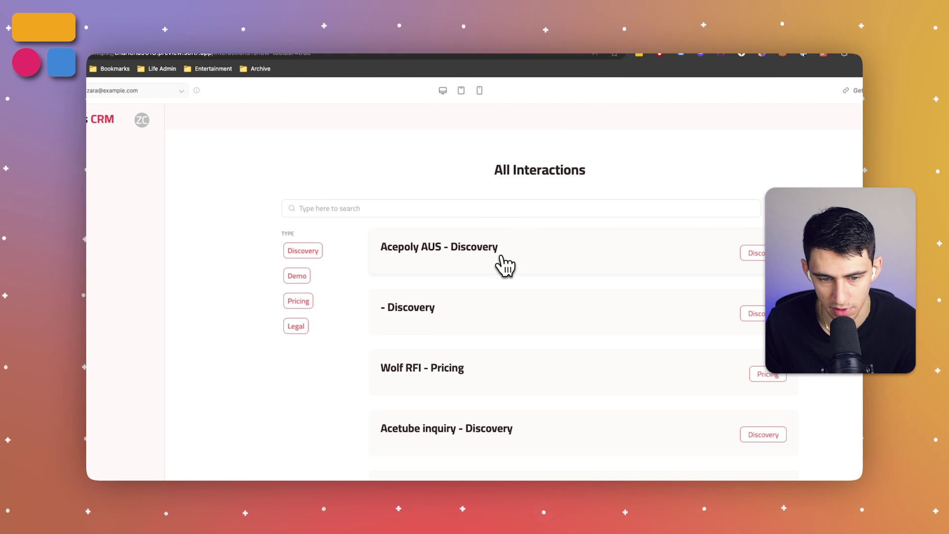
{"action": "scroll", "coordinate": [504, 266], "scroll_direction": "down", "scroll_amount": 1}
{"action": "left_click", "coordinate": [461, 301]}
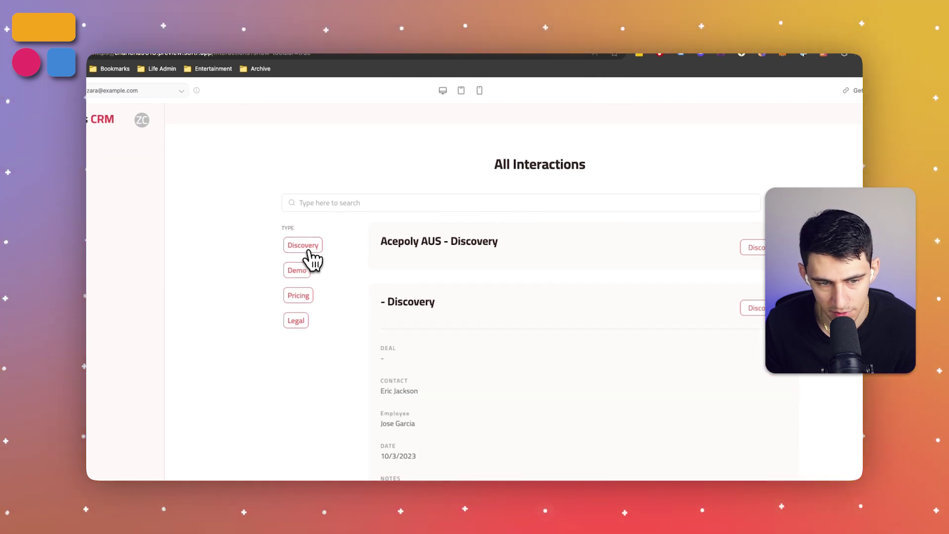
Step: Filter the All Interactions list to Demo, then to Legal interactions
{"action": "left_click", "coordinate": [299, 270]}
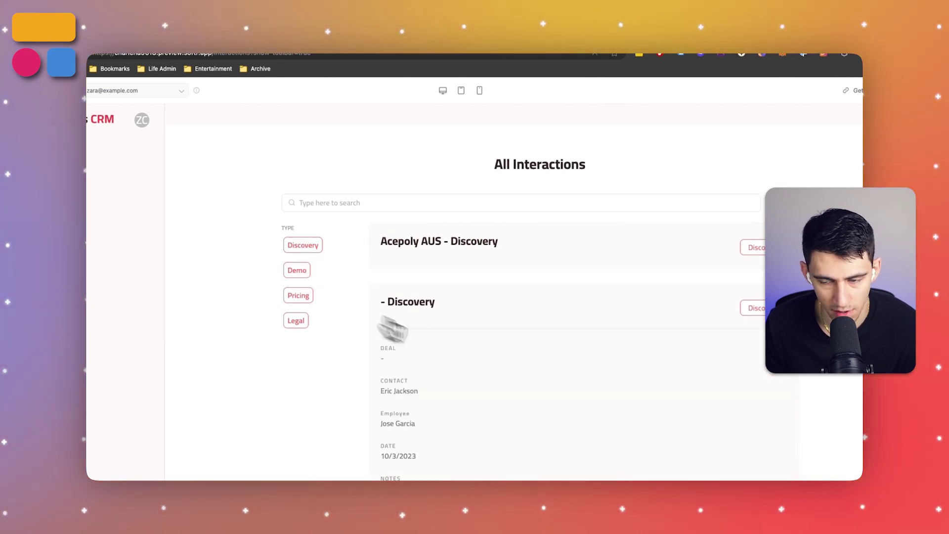
{"action": "left_click", "coordinate": [379, 206]}
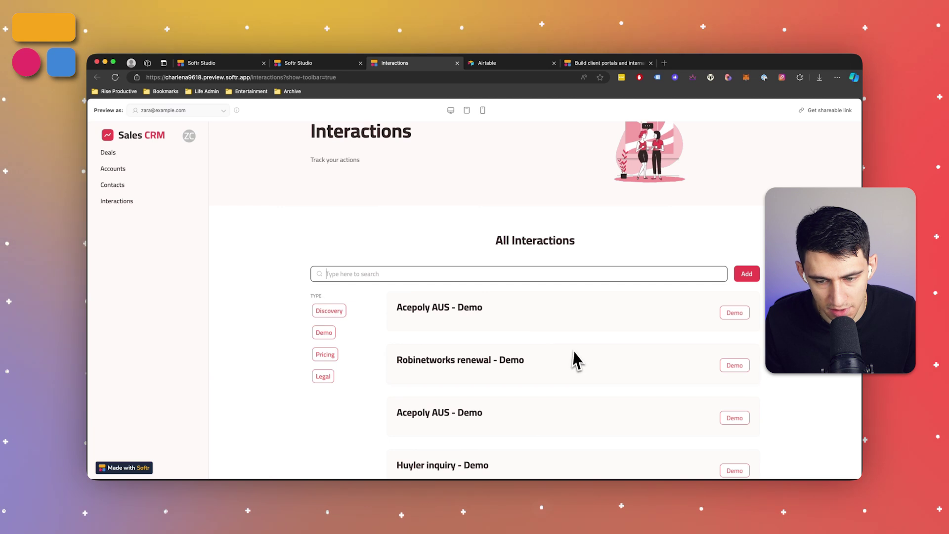
{"action": "scroll", "coordinate": [534, 345], "scroll_direction": "down", "scroll_amount": 1}
{"action": "scroll", "coordinate": [445, 287], "scroll_direction": "down", "scroll_amount": 5}
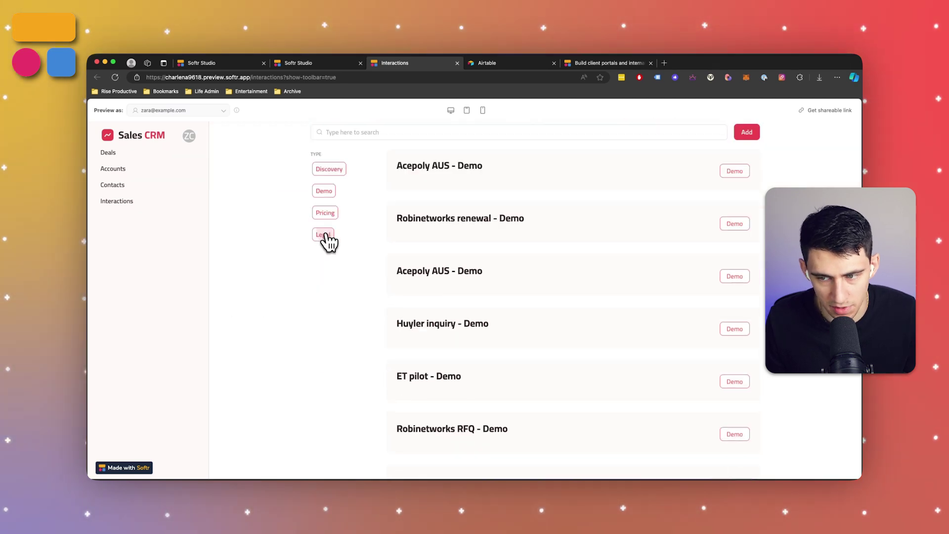
{"action": "left_click", "coordinate": [327, 237]}
{"action": "scroll", "coordinate": [642, 212], "scroll_direction": "up", "scroll_amount": 4}
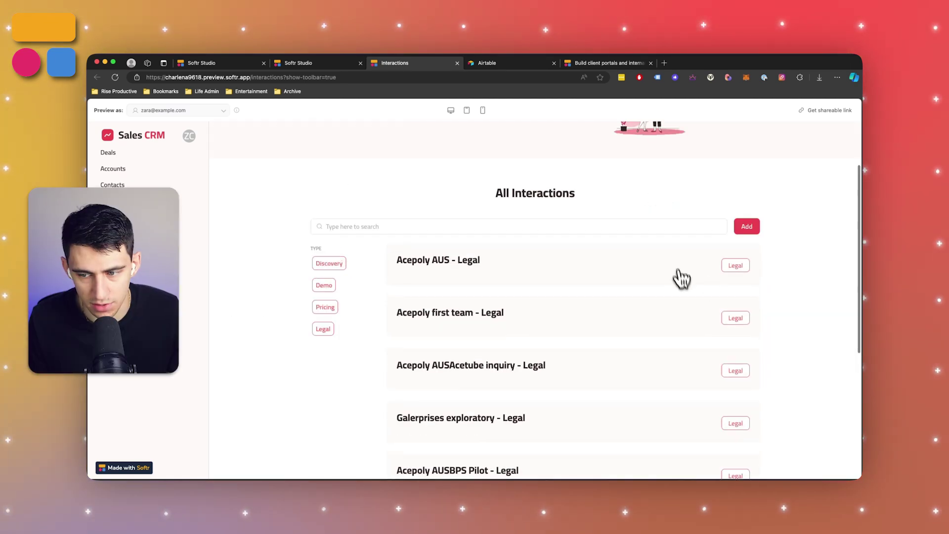